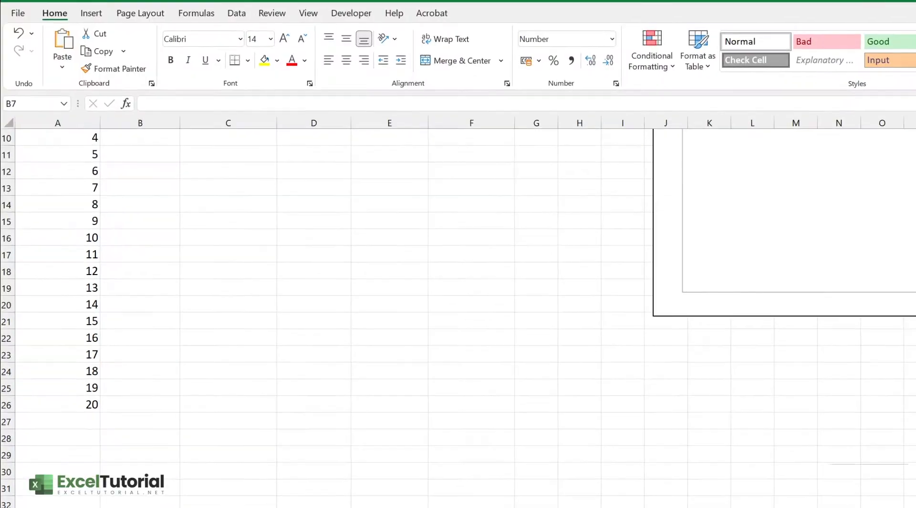
Step: Examine the vehicle cost, residual value and life inputs, the year list, and the depreciation method headers in row 6
scroll(177, 233, "up", 3)
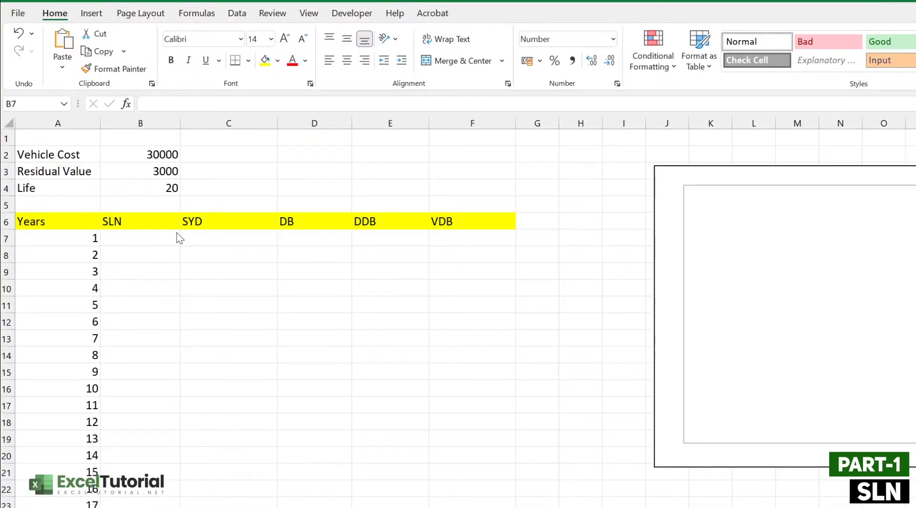
left_click(175, 156)
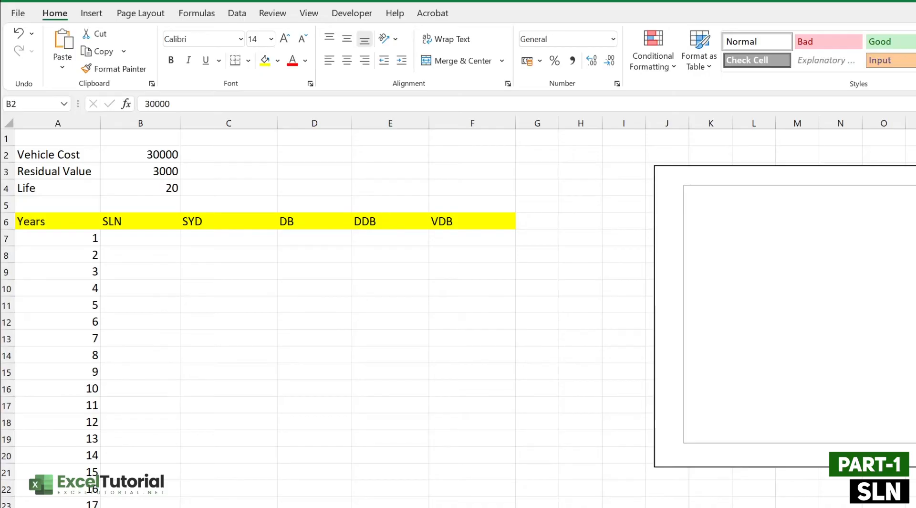
left_click(169, 186)
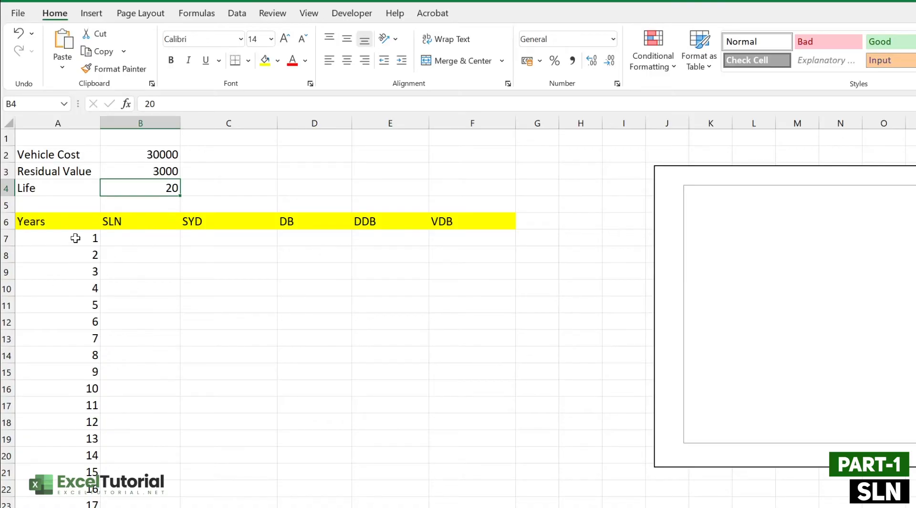
left_click_drag(75, 237, 140, 506)
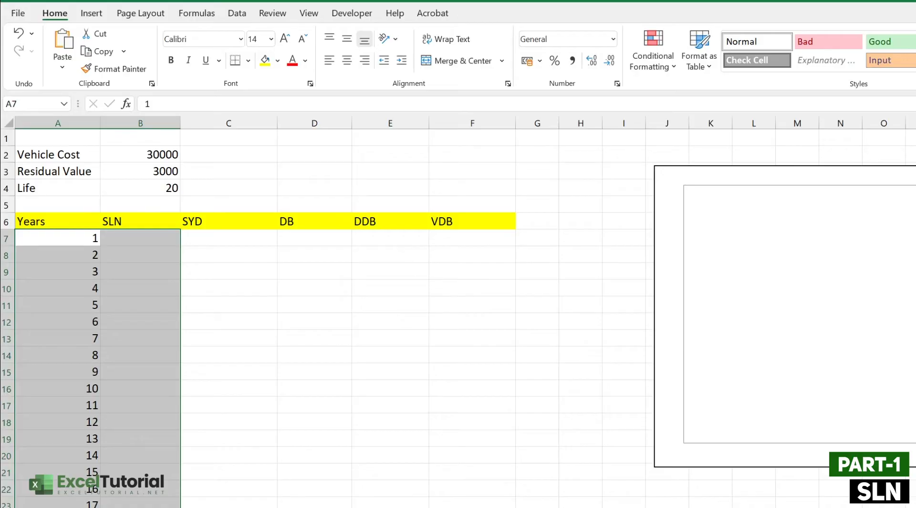
left_click(138, 305)
left_click_drag(139, 220, 482, 220)
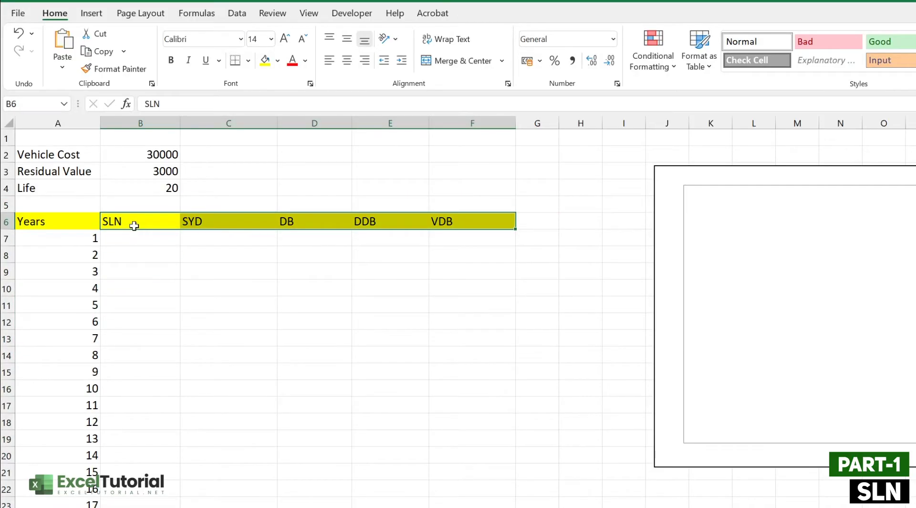
left_click(139, 252)
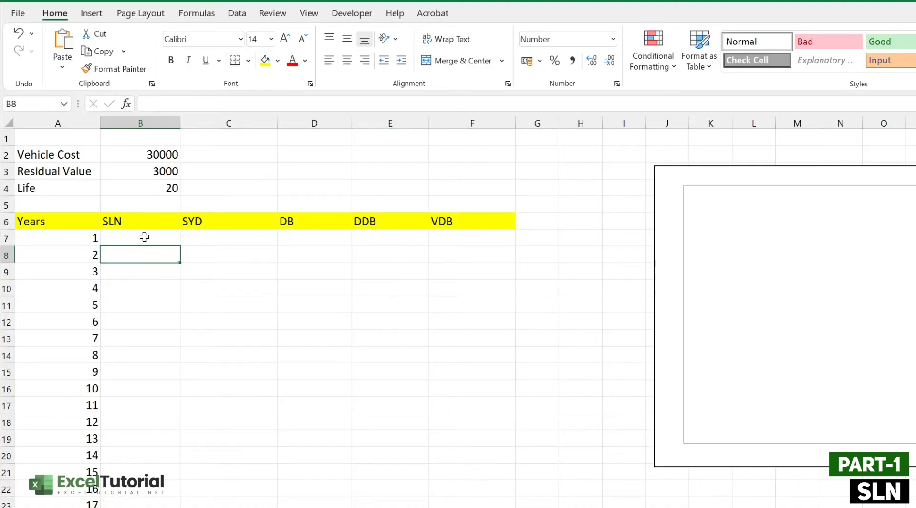
left_click(145, 237)
left_click_drag(127, 222, 507, 216)
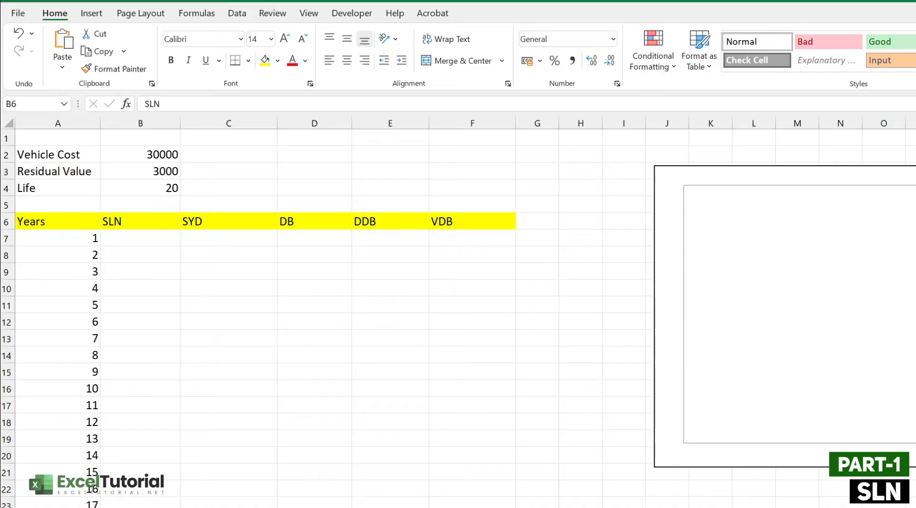
Step: Write the straight-line calculation "SLN => (30,000 - 3000) / 20" as the first line of the empty text box
left_click(738, 199)
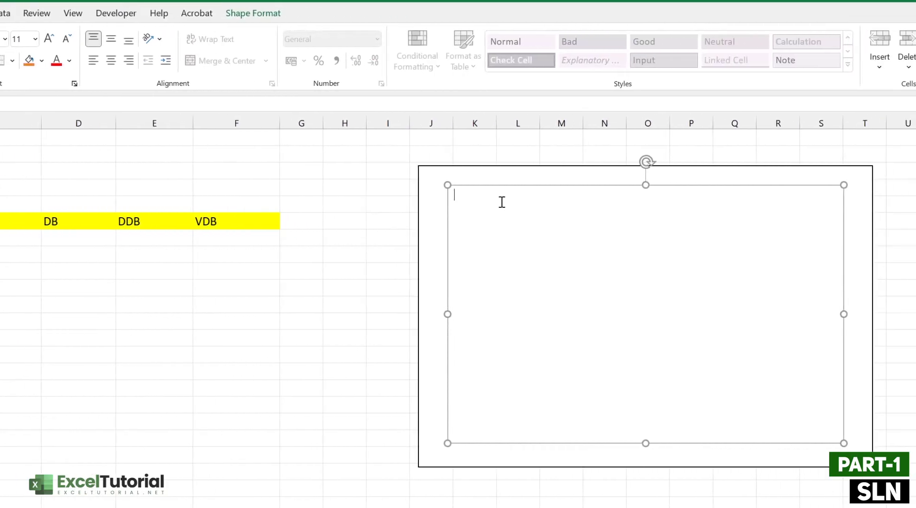
type("SLN =>")
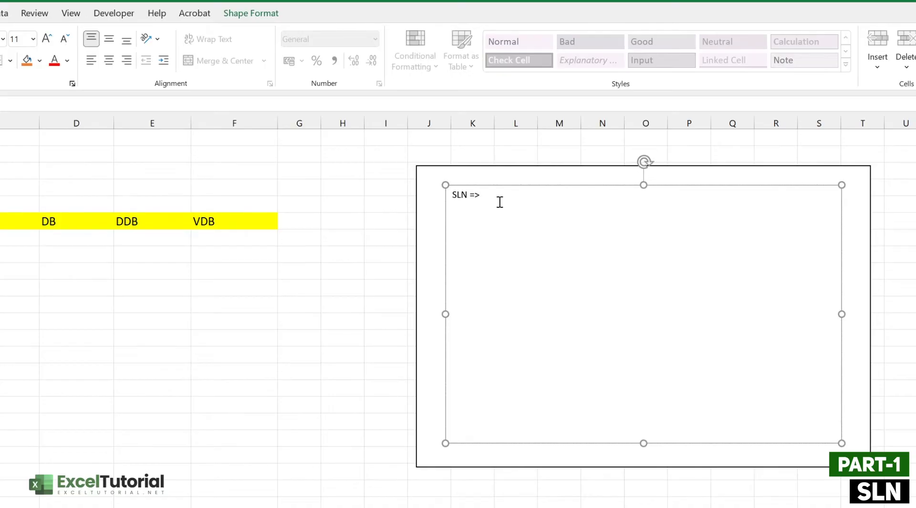
type(" (30,000 - 3000) / 20")
key("Return")
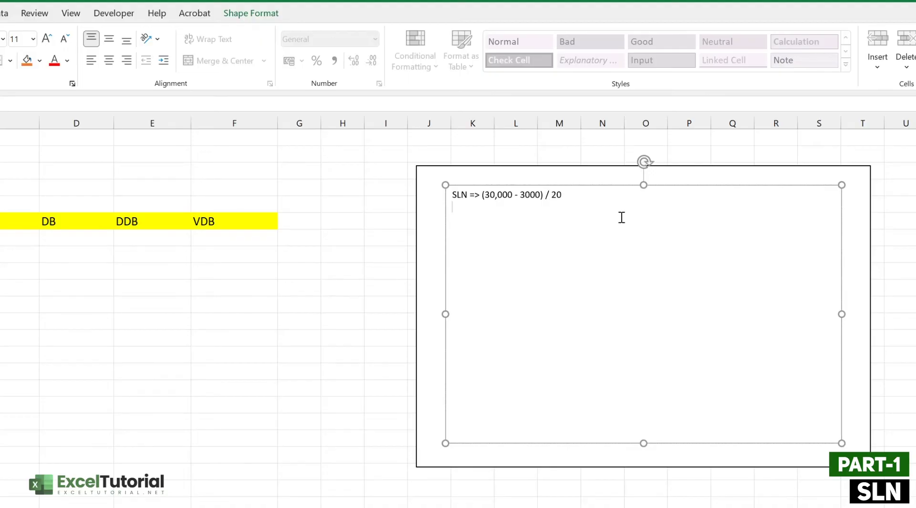
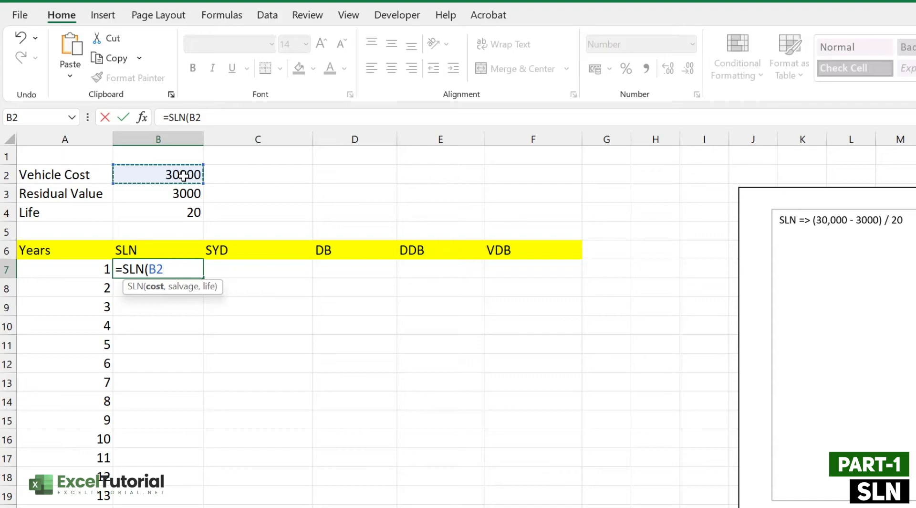
Step: Begin the SLN formula in B7 with the vehicle cost as absolute reference $B$2
key("F4")
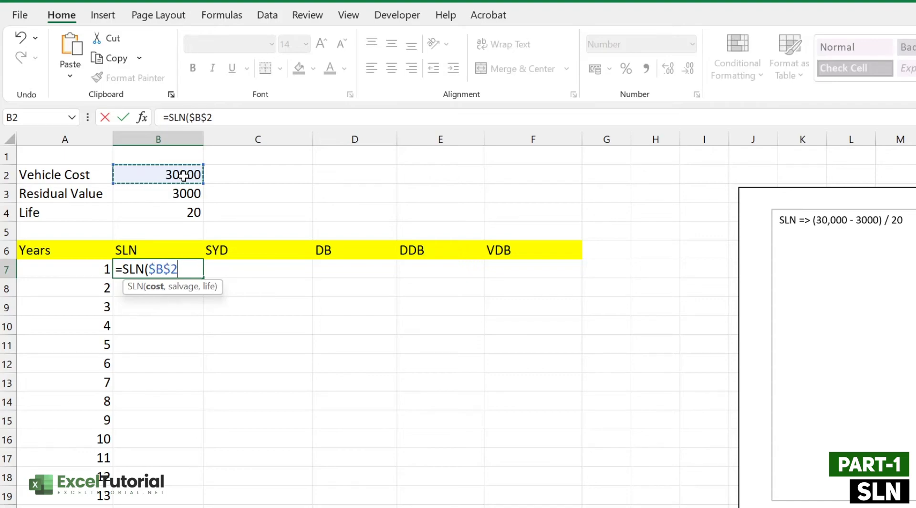
type(",")
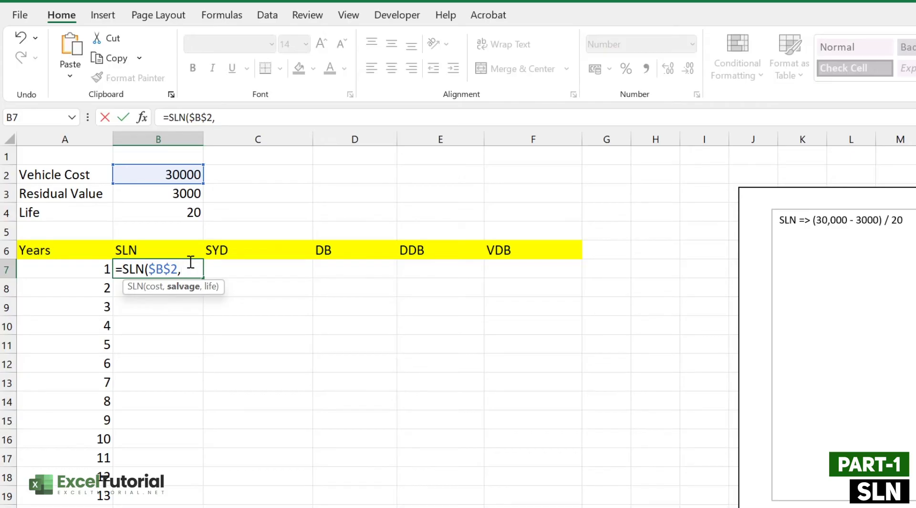
left_click(194, 190)
type(",")
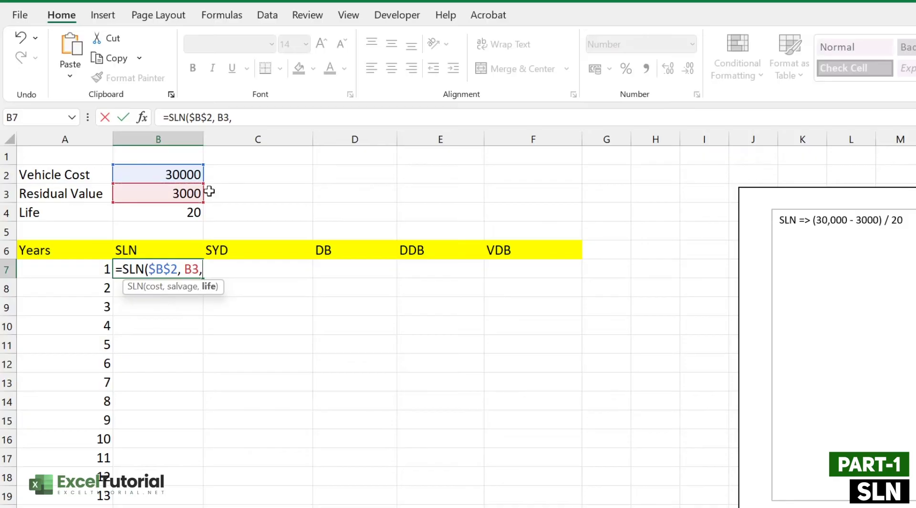
key("BackSpace")
key("BackSpace")
key("BackSpace")
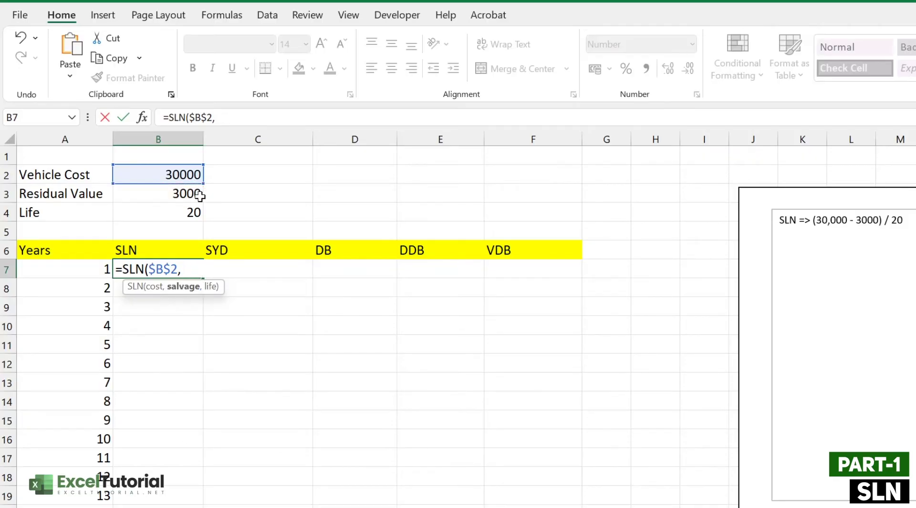
Step: Complete the SLN formula in B7 with absolute references $B$3 and $B$4, and fill it down the year rows
left_click(197, 192)
key("F4")
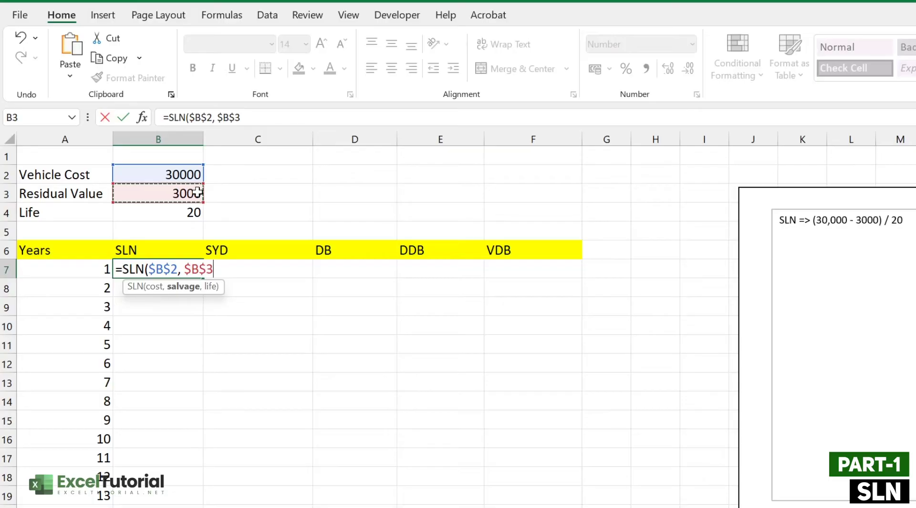
type(",")
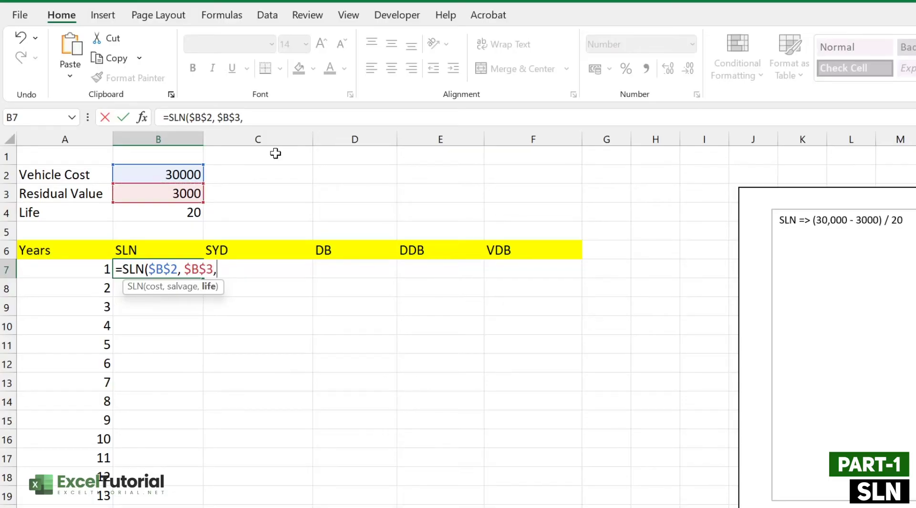
left_click(186, 213)
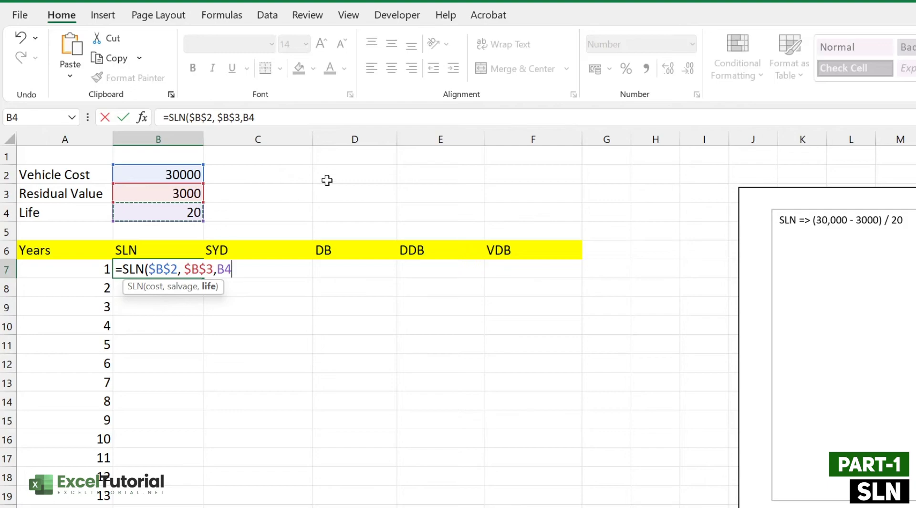
key("F4")
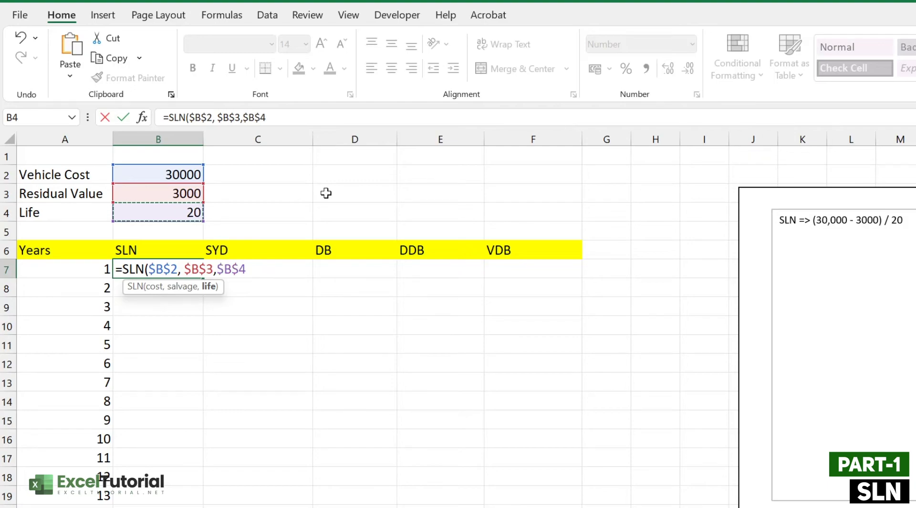
type(")")
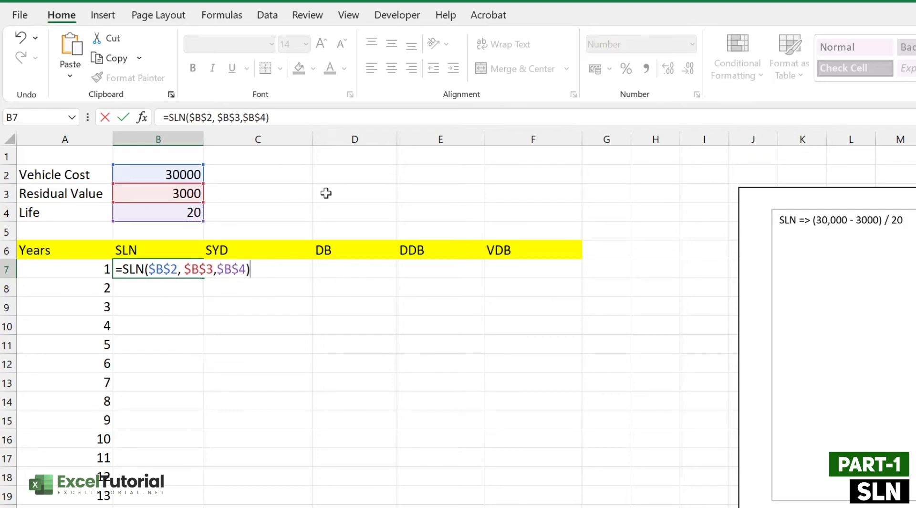
key("Return")
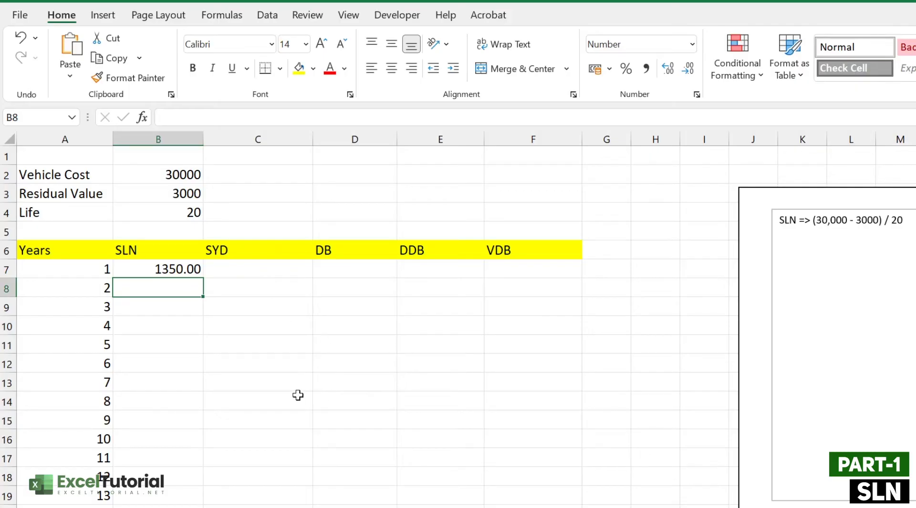
left_click(188, 268)
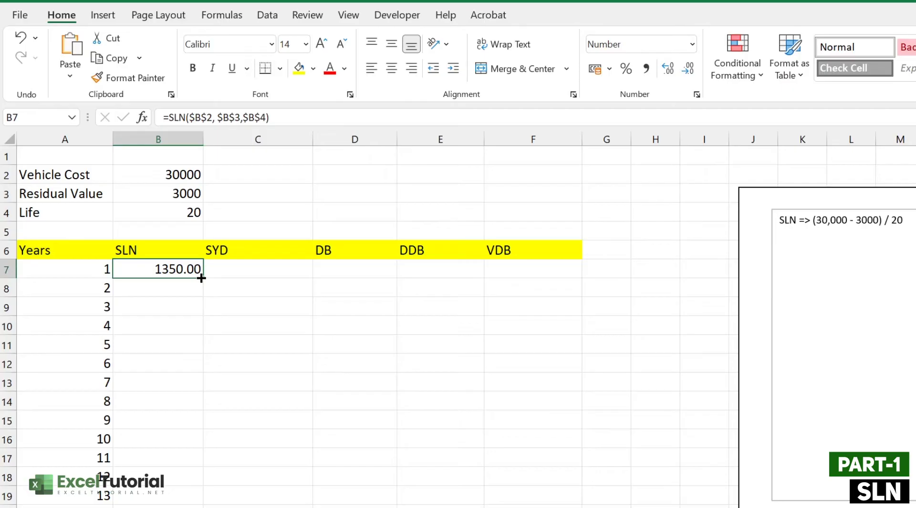
left_click_drag(201, 278, 197, 507)
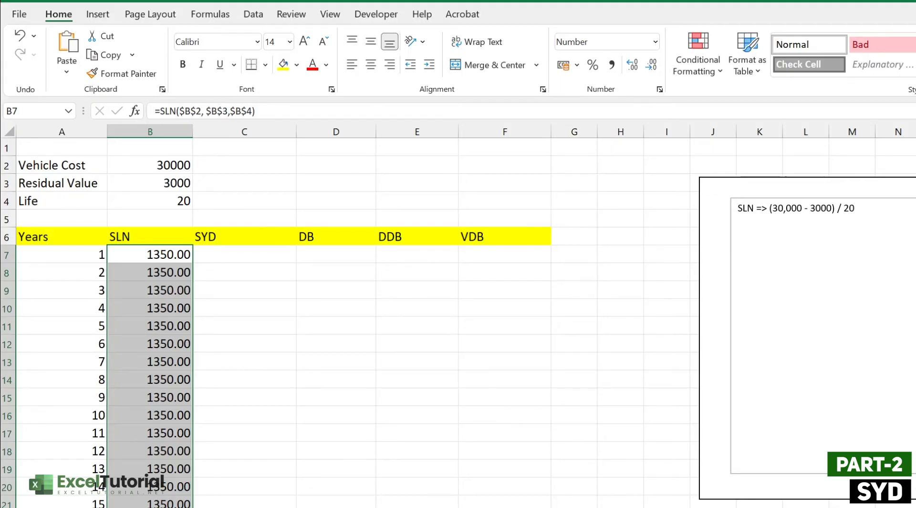
Step: Add the line "SYD => 1 + 2 + 3 + 4.... + 20 = N" below the SLN note in the text box
left_click(897, 221)
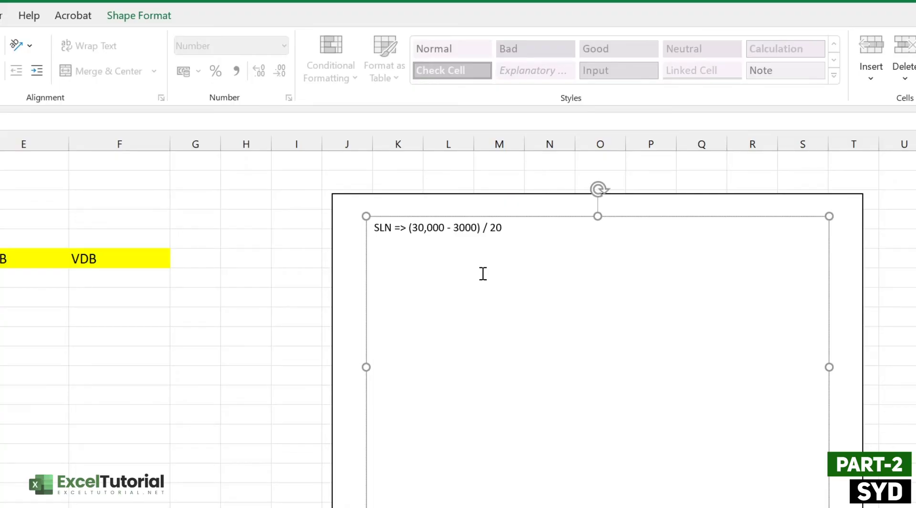
type("SYD")
type(" =>")
type("1 _")
type("+ 2 + 3 + 4")
type(".... + 20 =")
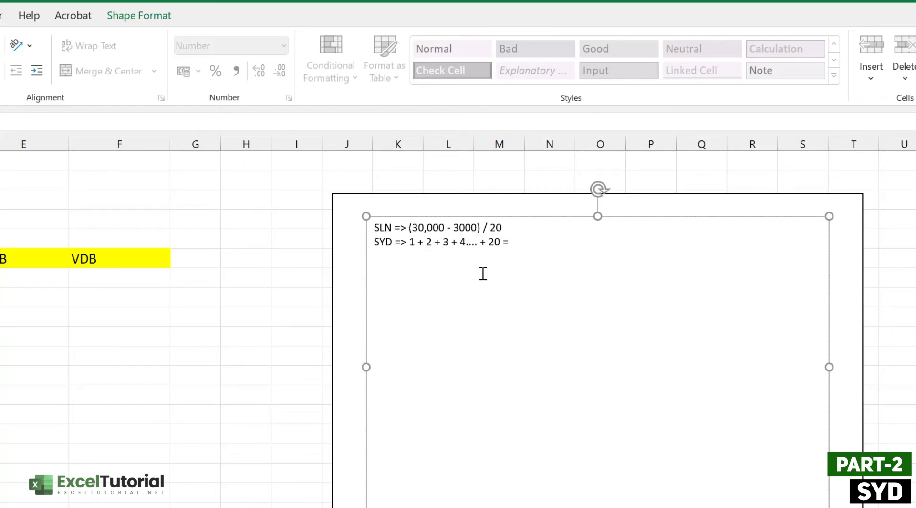
type(" N")
left_click_drag(409, 241, 443, 242)
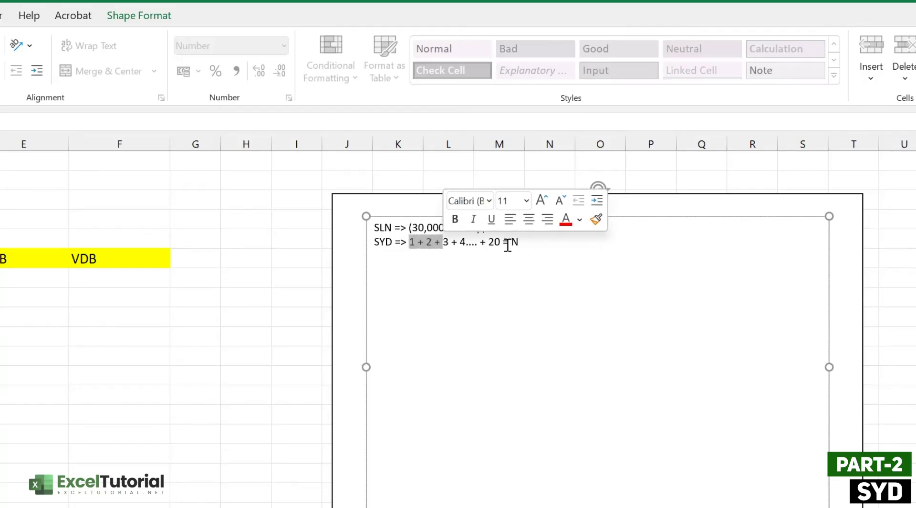
left_click(508, 245)
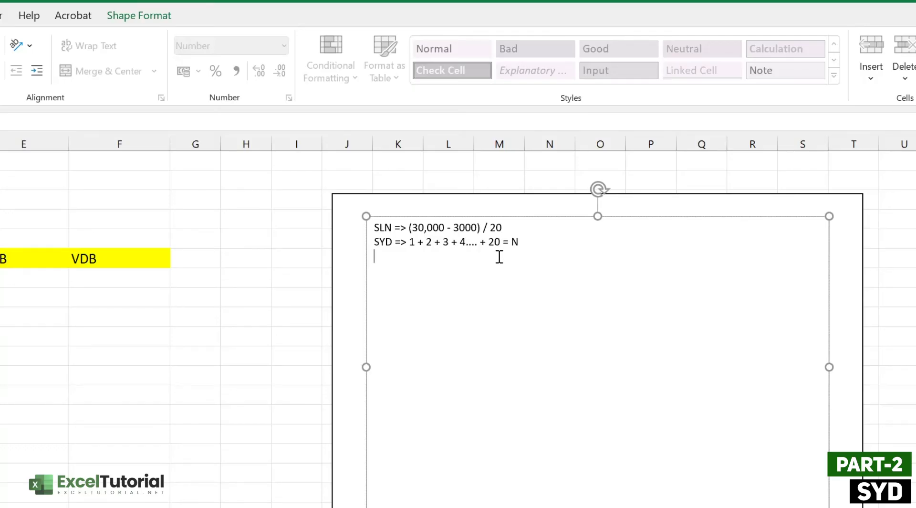
Step: Add the text box line "FOR FIRST YEAR (1) = > 1/N*(30,000-3000) = > FIRSTYEARS DEPRICIATION" under the SYD line
type("FOR FIRST YEAR (1)")
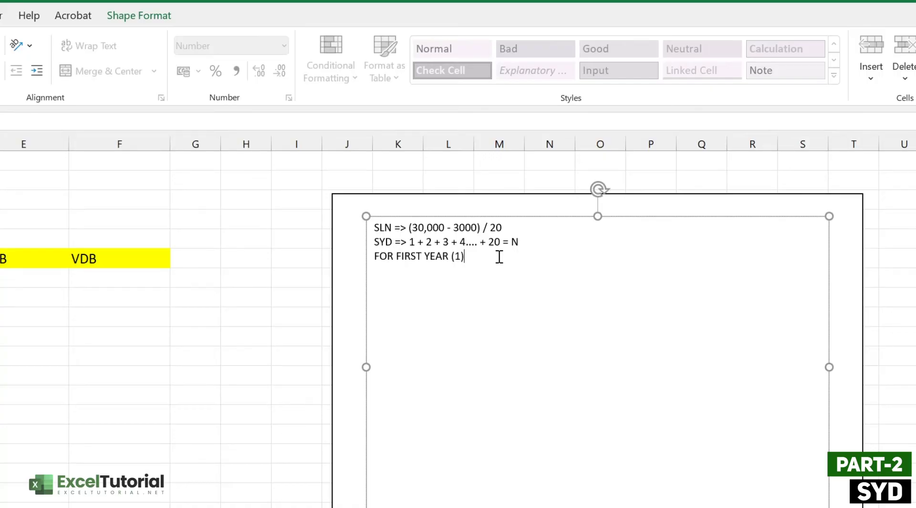
type(" =  > 1/N*(30")
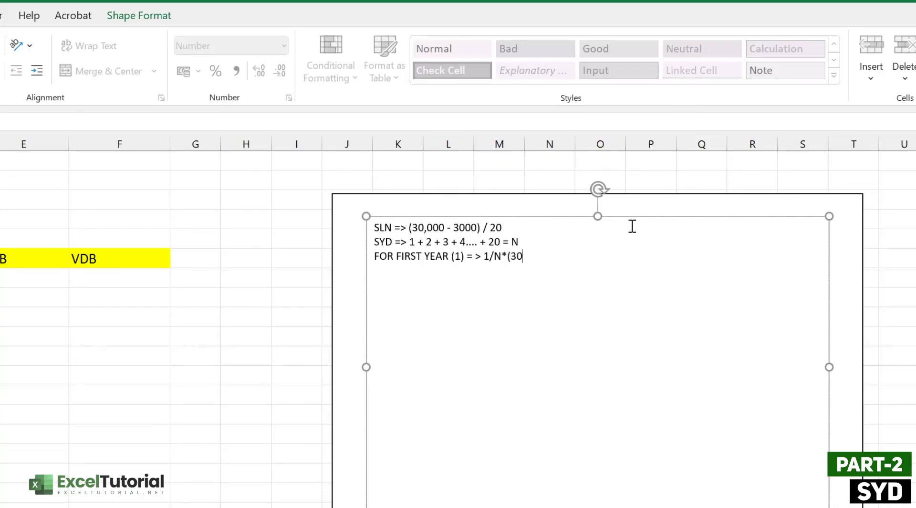
type(",000-3000)")
type("= > FIRSTYEARS DEPRI")
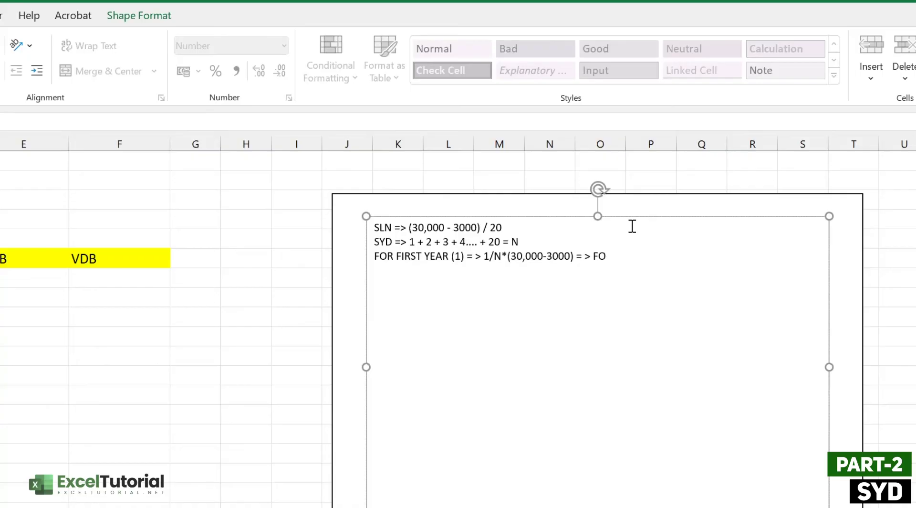
type("CI")
type("ATION")
key("Return")
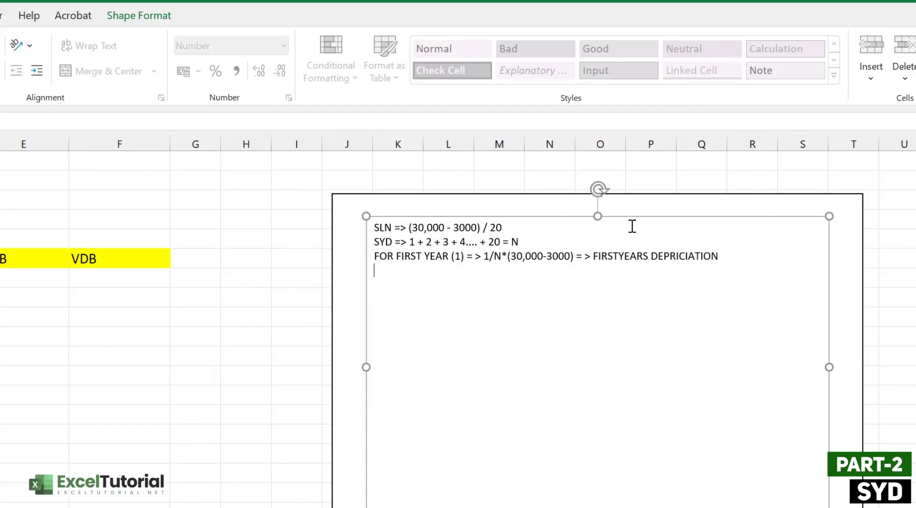
Step: Begin the SYD formula in C7 with absolute references $B$2 for the cost and $B$3 for the residual value
double_click(273, 282)
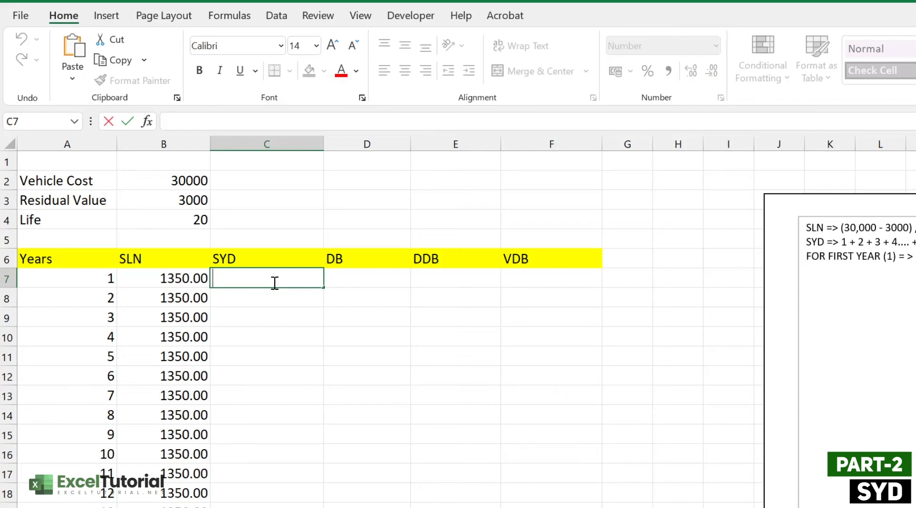
type("=")
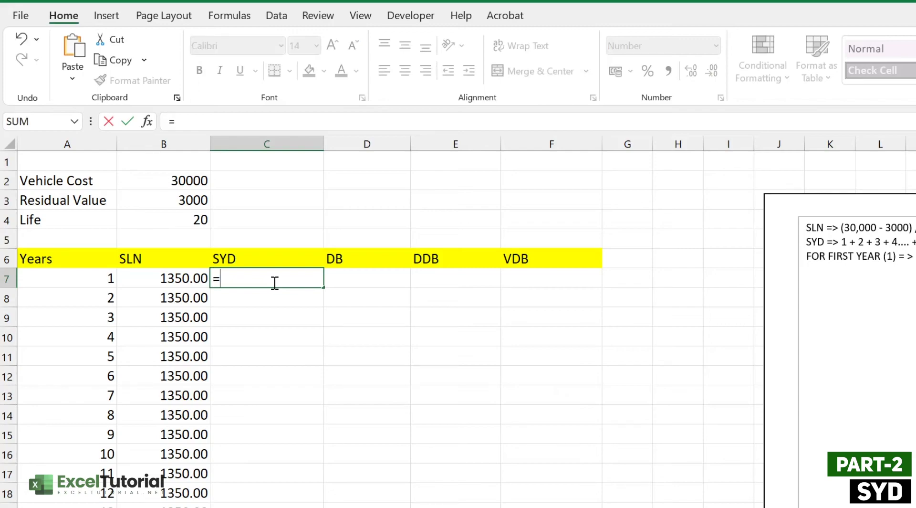
type("SYD(")
left_click(187, 181)
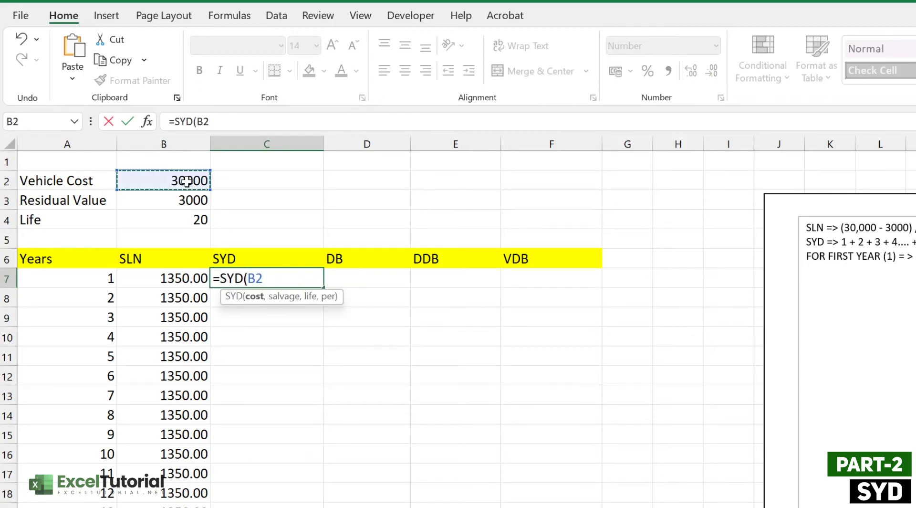
key("F4")
type(",")
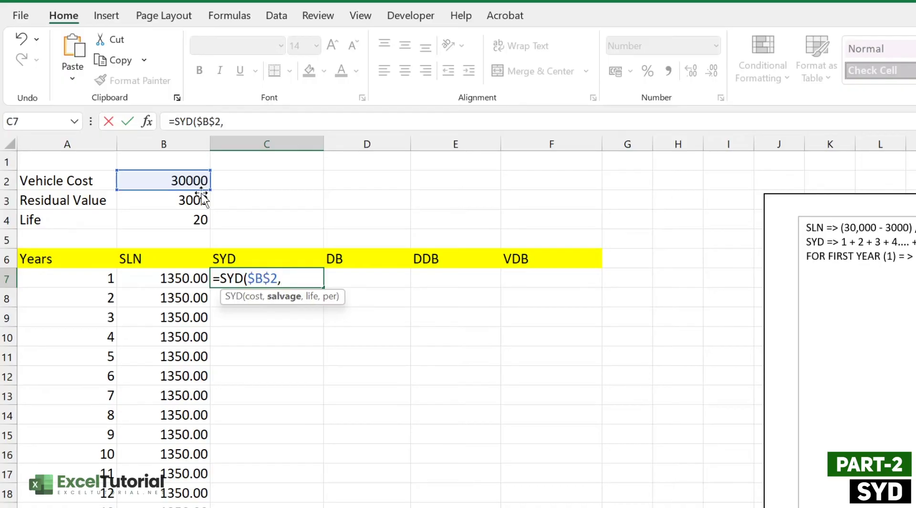
left_click(195, 200)
key("F4")
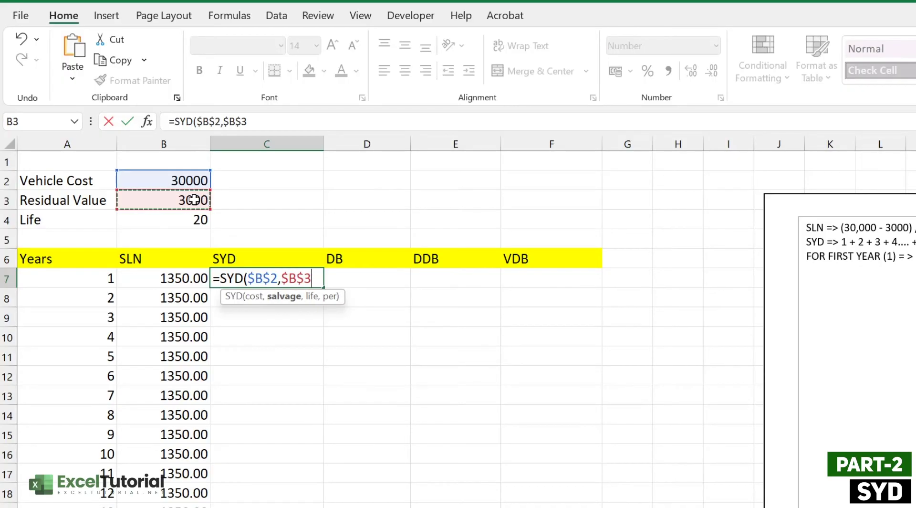
type(",")
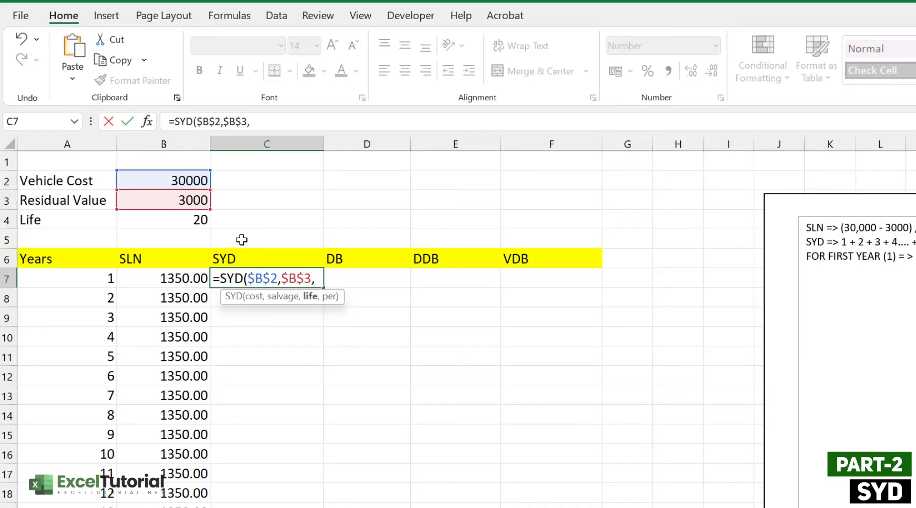
Step: Complete the SYD formula in C7 with life $B$4 and period A7, and fill it down the year rows
left_click(200, 218)
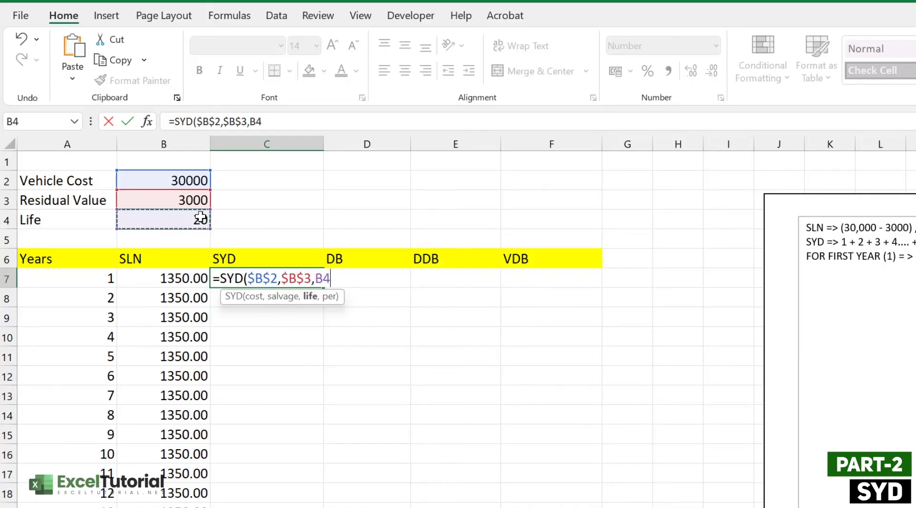
key("F4")
type(",")
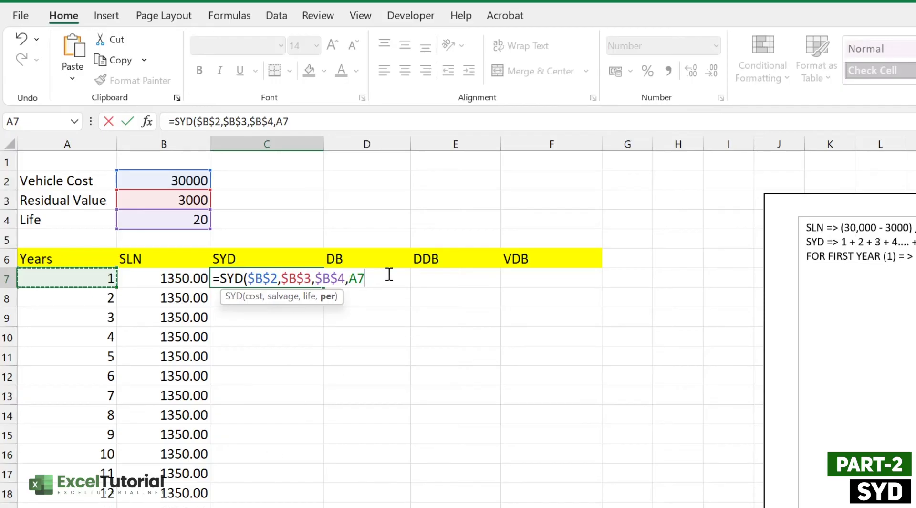
key("Return")
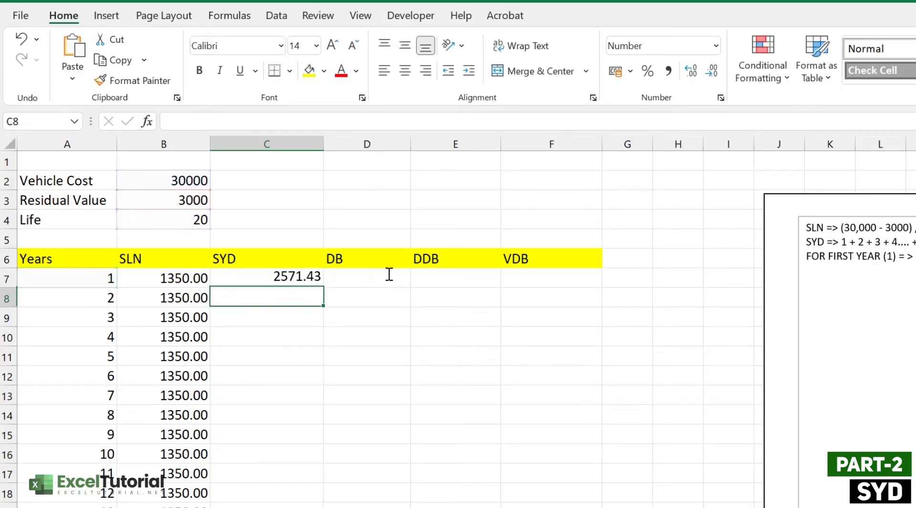
left_click(306, 282)
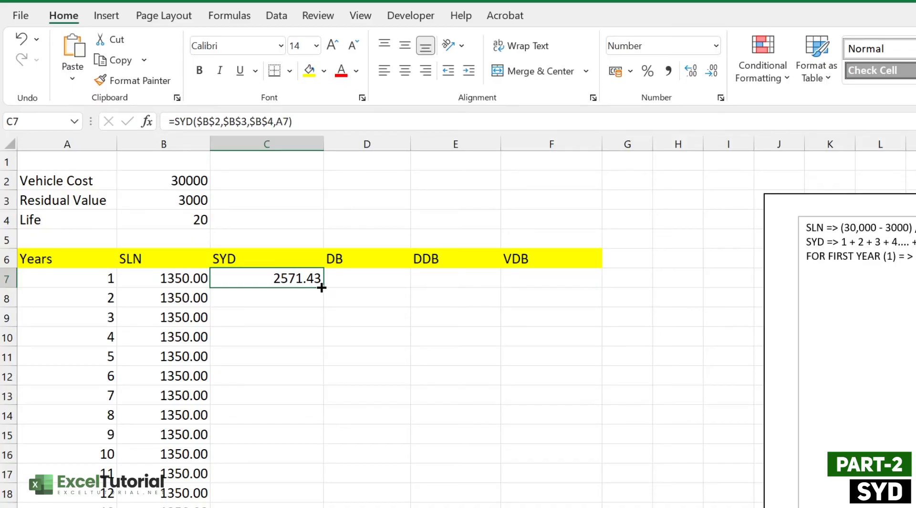
left_click_drag(322, 287, 323, 507)
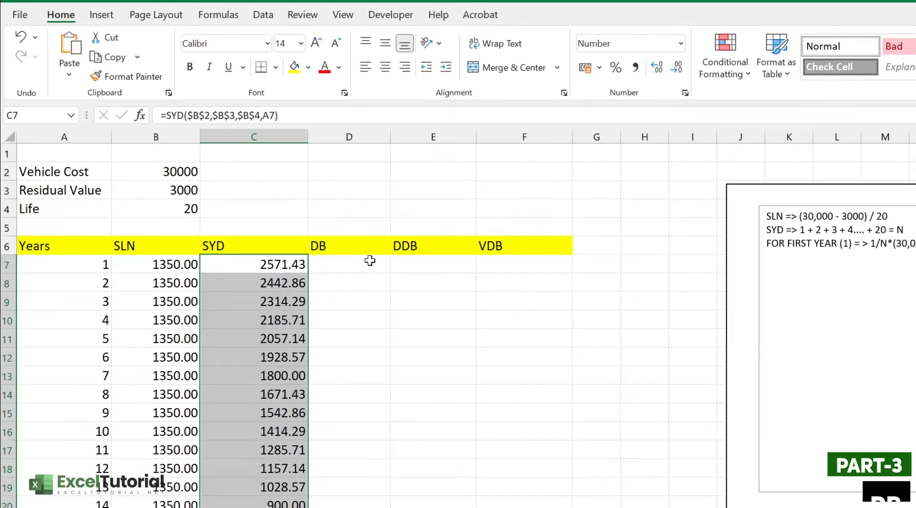
Step: Add the text box line "fixed rate (FR)= 1 - (residual/ cost)^(1/life) => 1 - (3000/30000)^(1/20)", leaving a blank line above it
left_click(370, 260)
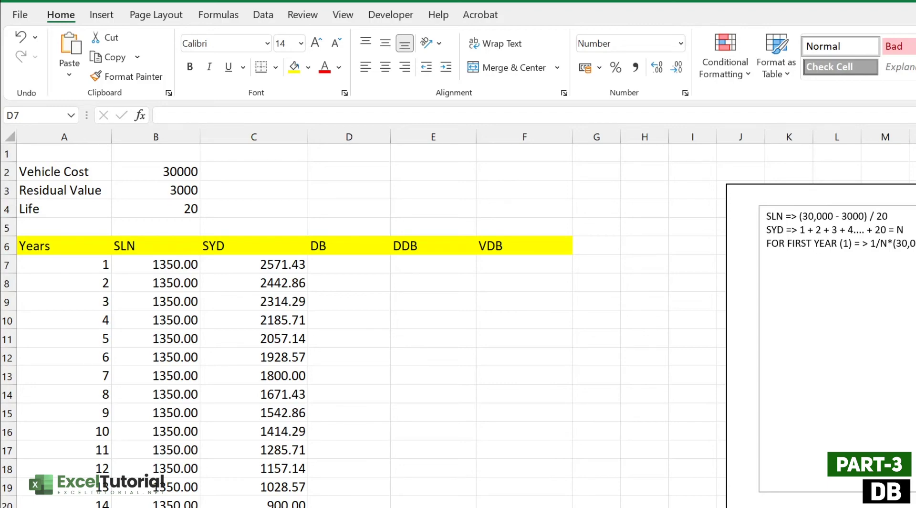
left_click(759, 286)
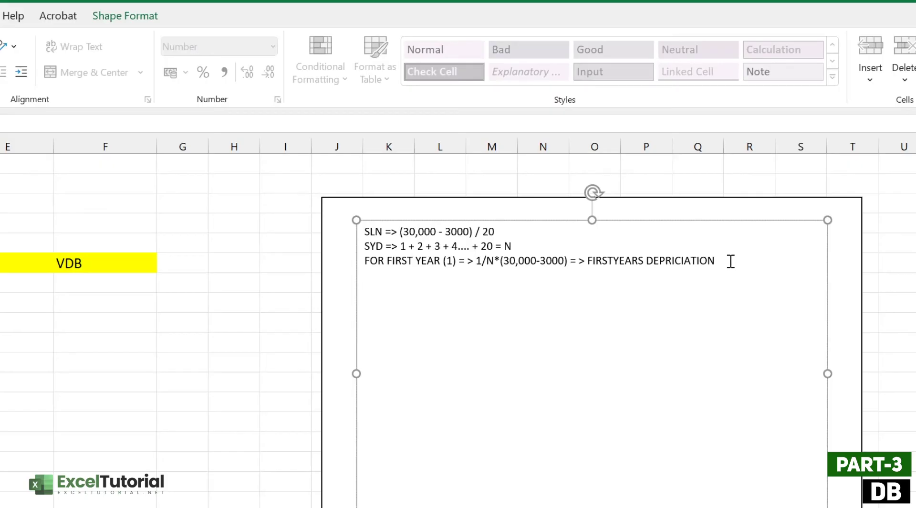
type("fixed rate = 1 - (residual/")
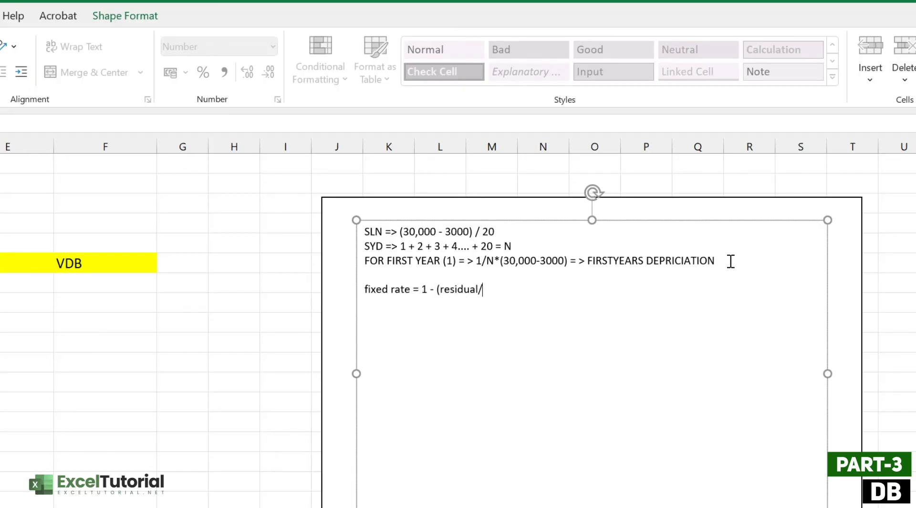
type(" cost)^(1/life)")
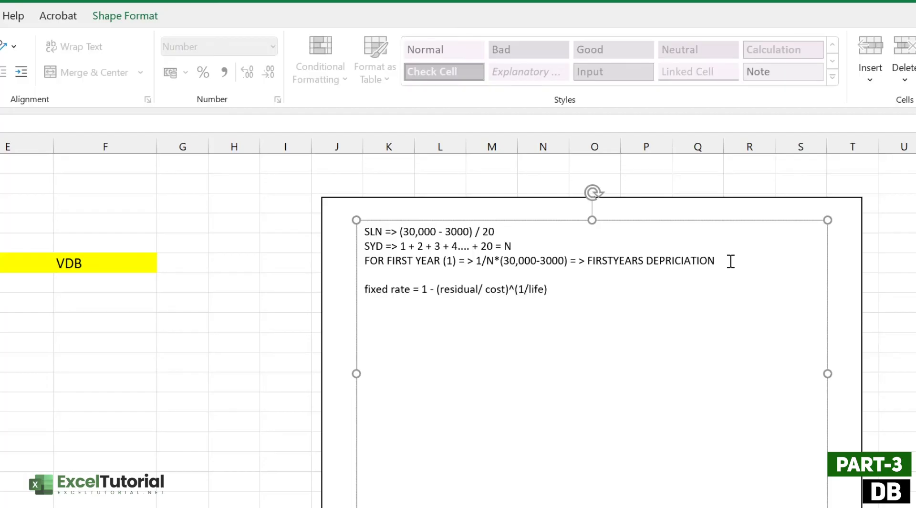
type(" => 1 - (3000/30000")
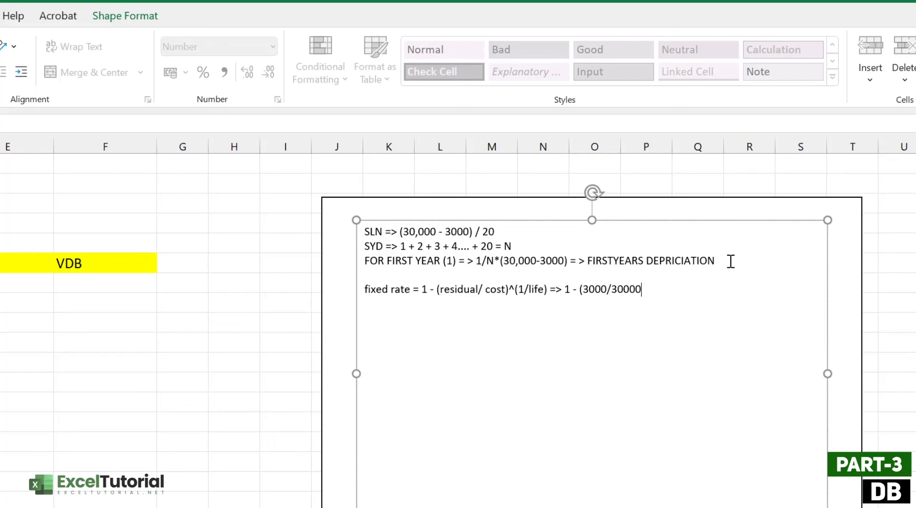
type(")^(1/")
type("20)")
type("(FR)")
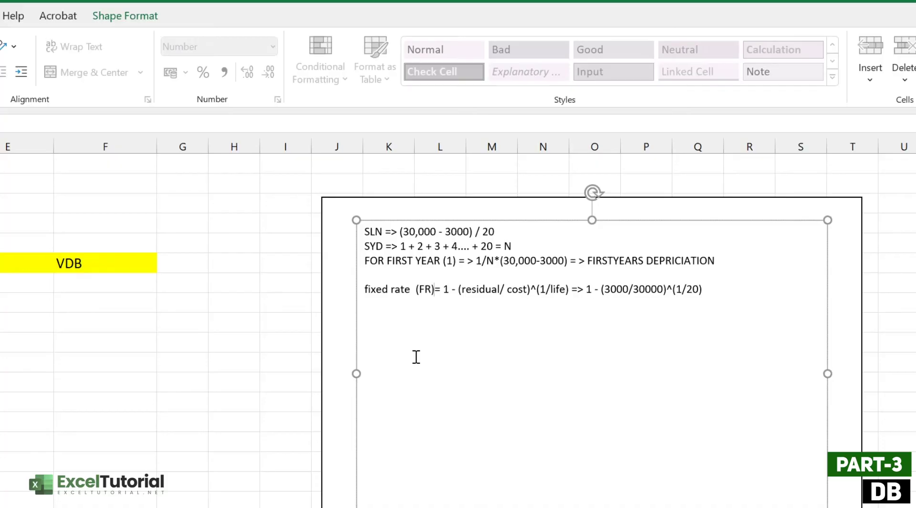
Step: Add the first-year note "DB (1) => 30,000 * FR" on a new line below the fixed rate formula
left_click(762, 292)
key("Return")
type("DE")
key("BackSpace")
type("B ")
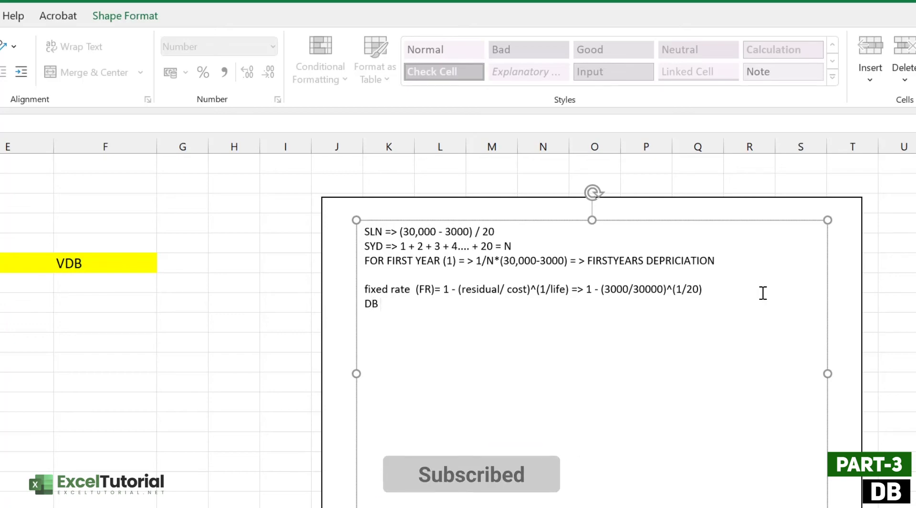
type(" (1) =>")
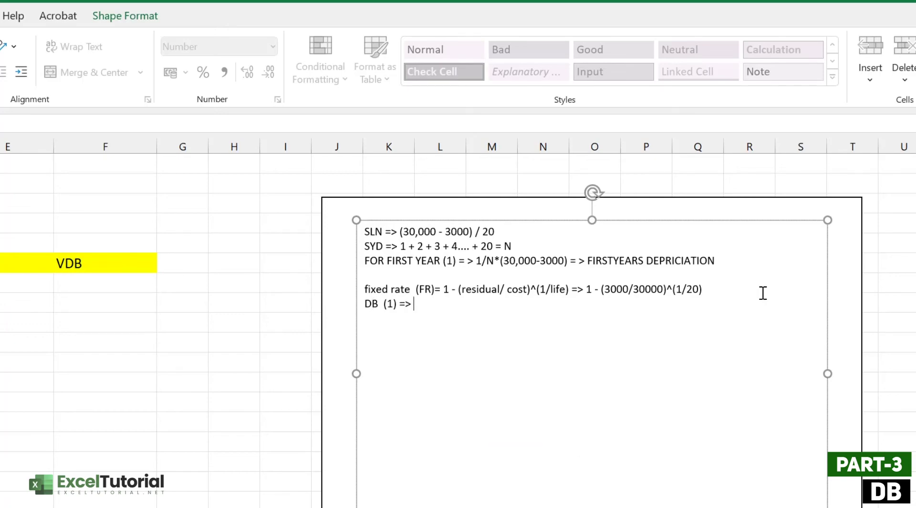
type(" 30,000 * FR")
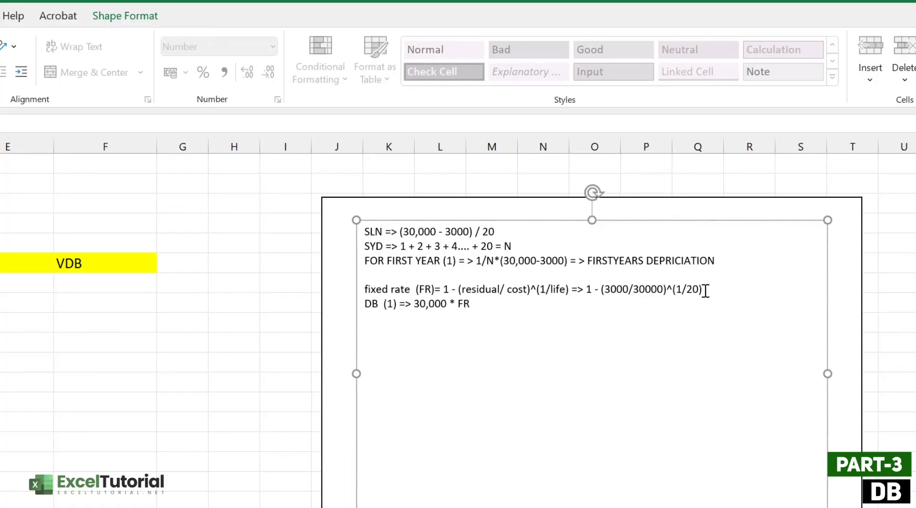
Step: Append the second-year calculation ", DB(2) = (30,000 - DB1) * FR" to the DB (1) line in the text box
left_click_drag(704, 289, 586, 289)
left_click(534, 315)
left_click(519, 310)
type(", DB(2) = (30,000 - ")
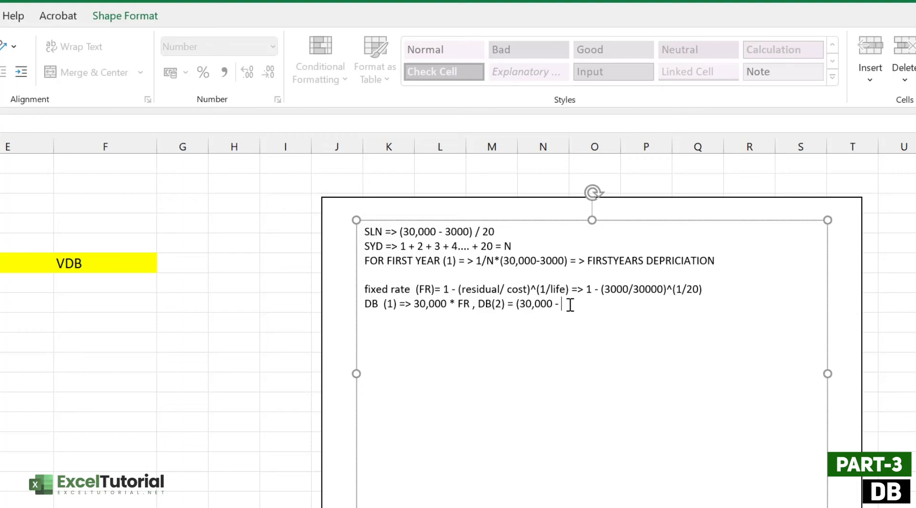
type("DB1) * FR")
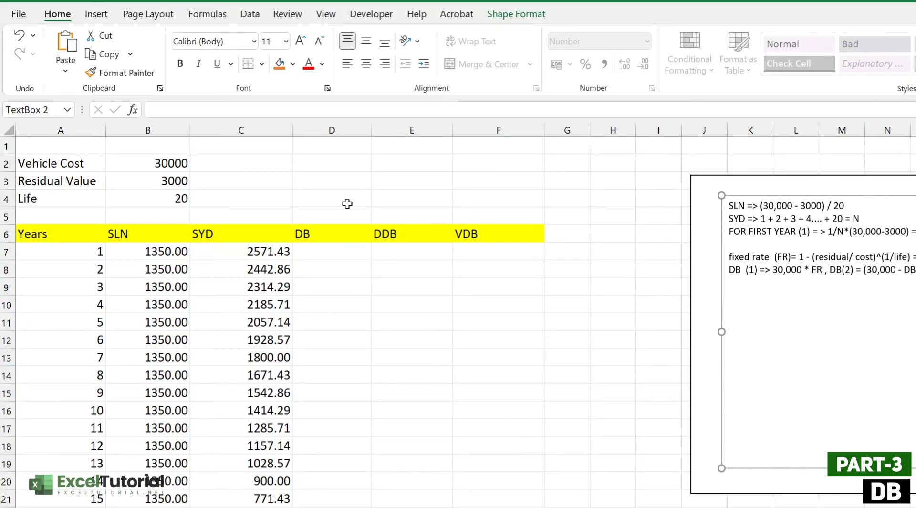
Step: Begin the DB formula in D7 with cost and salvage as absolute references $B$2 and $B$3
left_click(340, 253)
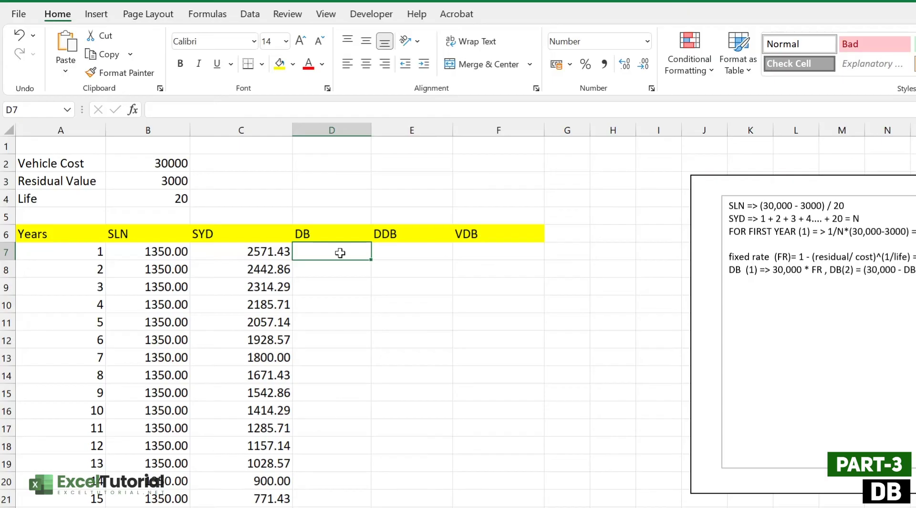
double_click(341, 252)
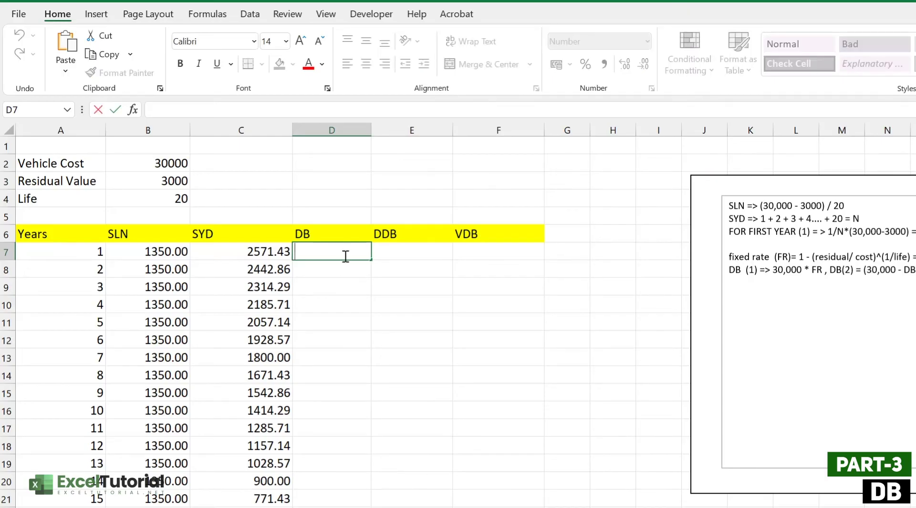
type("=DB(")
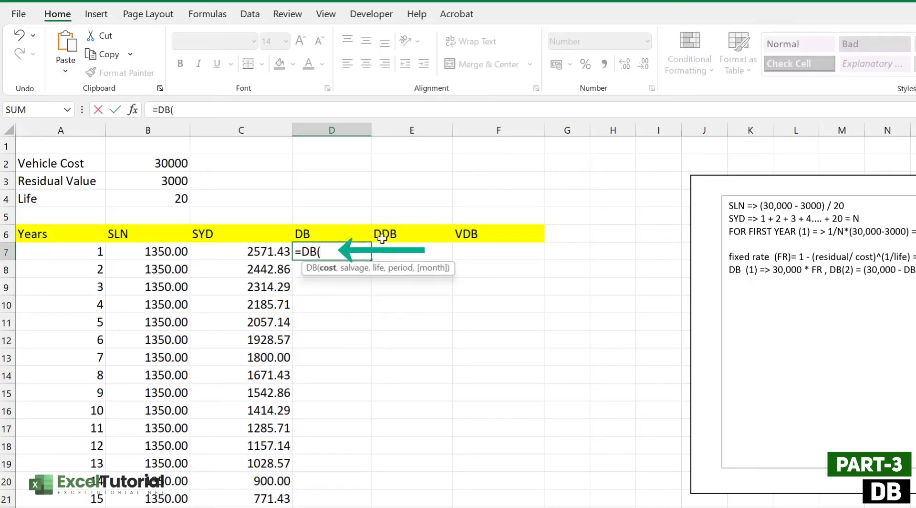
left_click(169, 167)
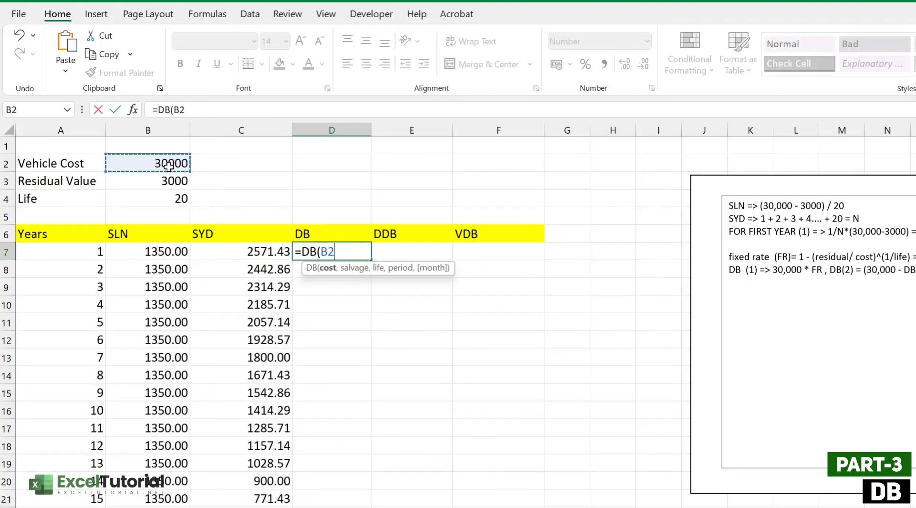
type(",")
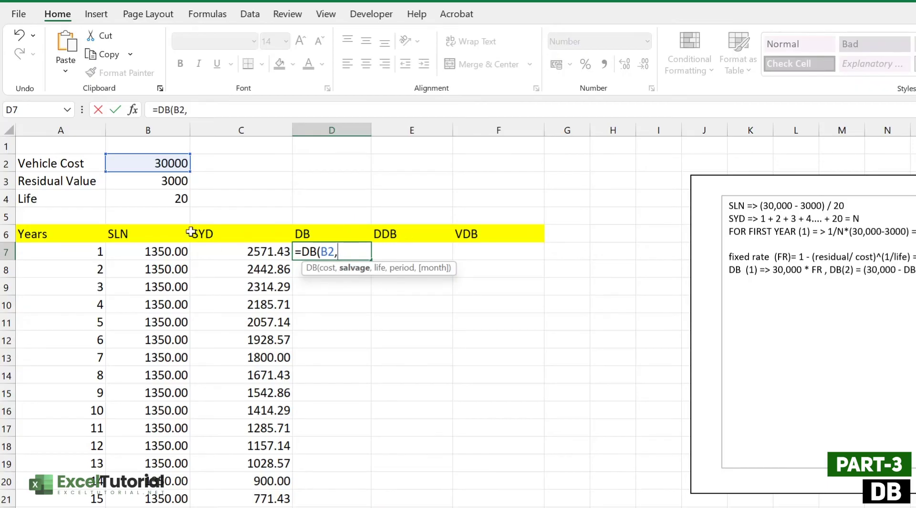
left_click(178, 182)
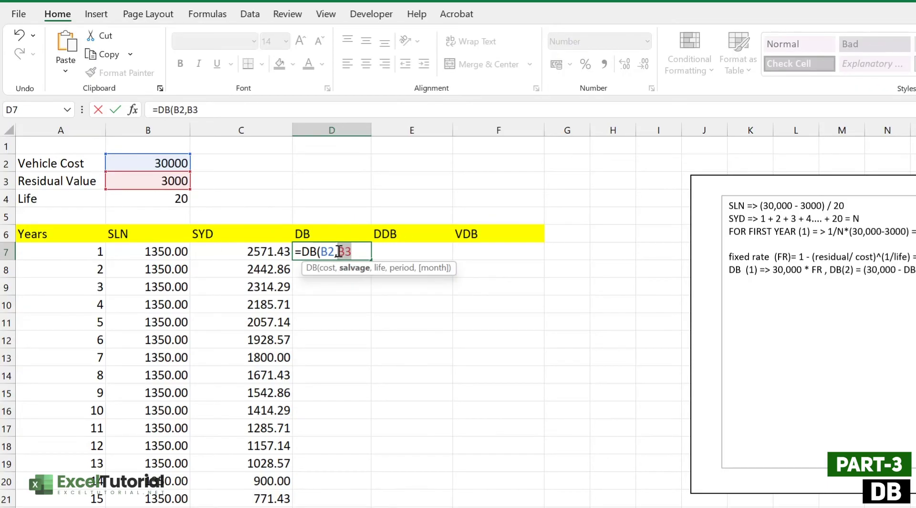
key("F4")
left_click_drag(334, 251, 321, 250)
key("F4")
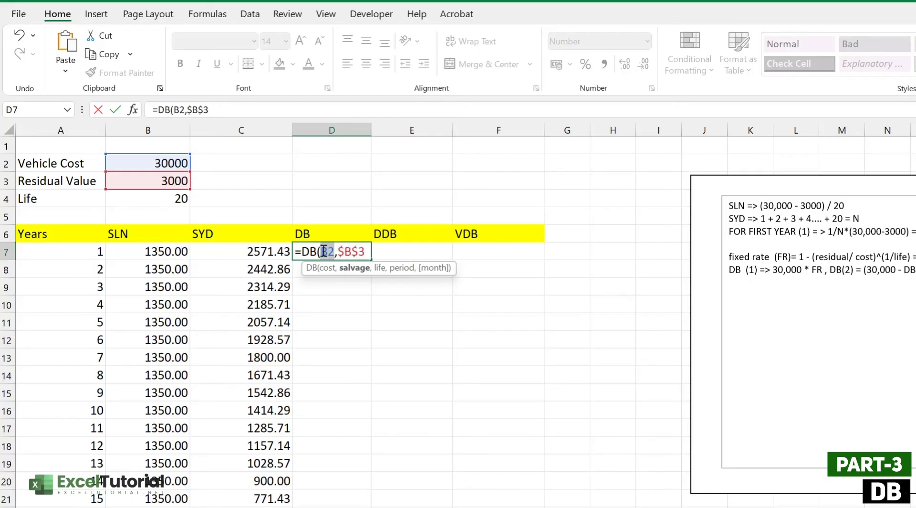
Step: Complete the DB formula in D7 with life $B$4 and period A7, and fill it down the year rows
type(",")
left_click(178, 200)
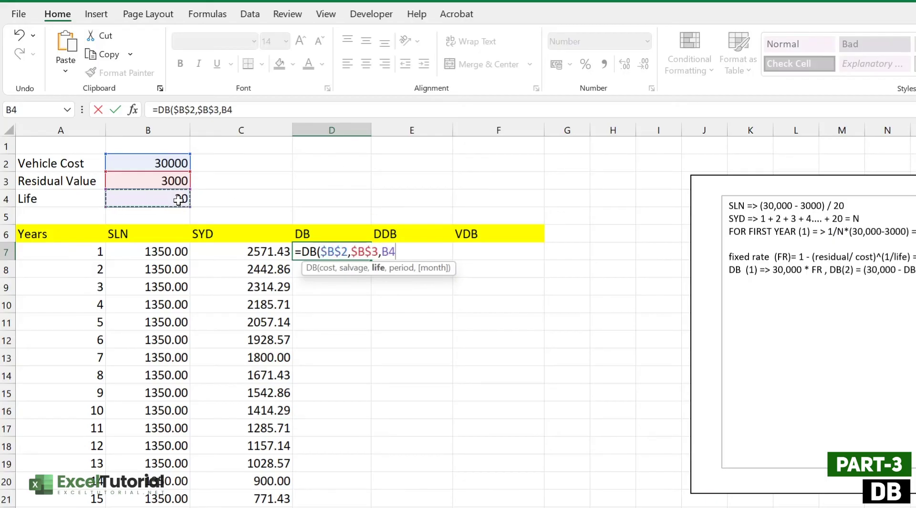
key("F4")
type(",")
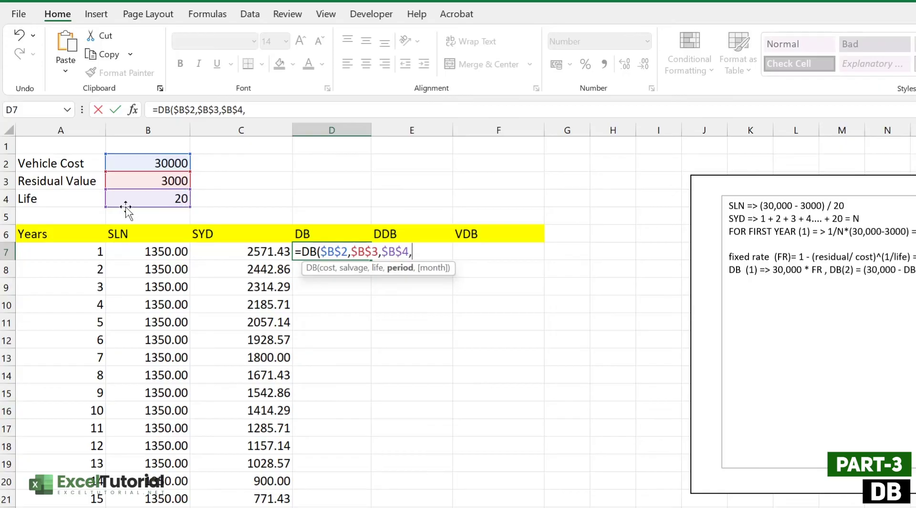
left_click(95, 251)
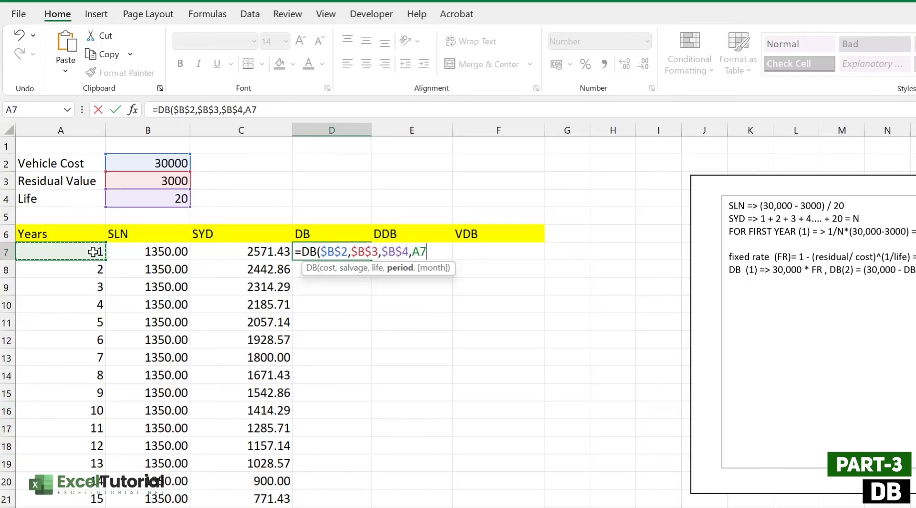
type(")")
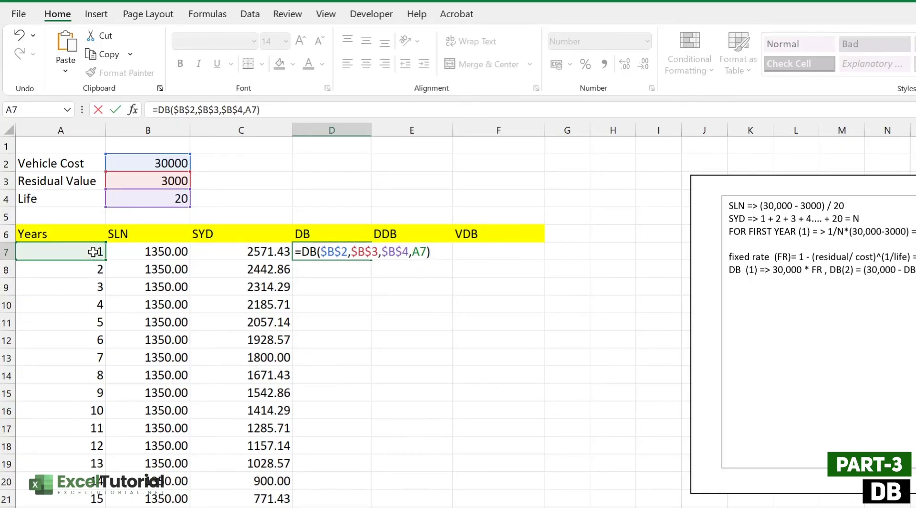
key("Return")
left_click(355, 252)
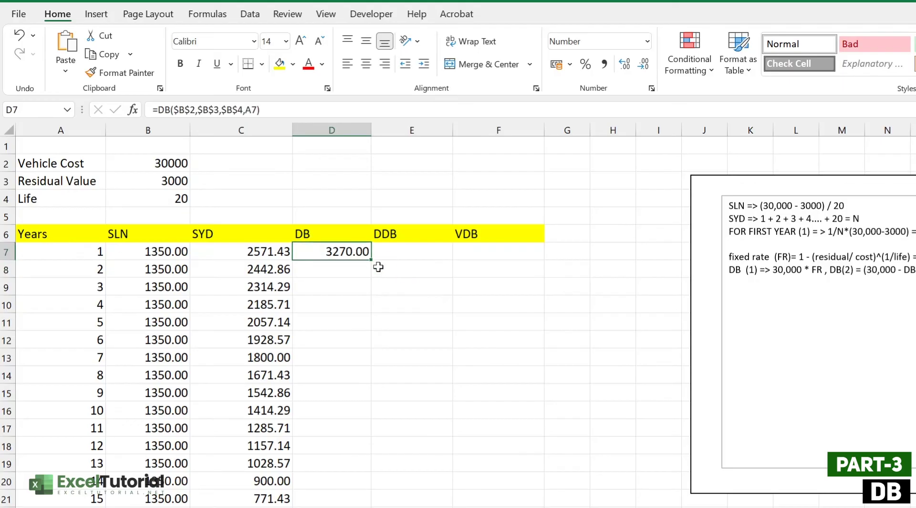
left_click_drag(370, 260, 361, 507)
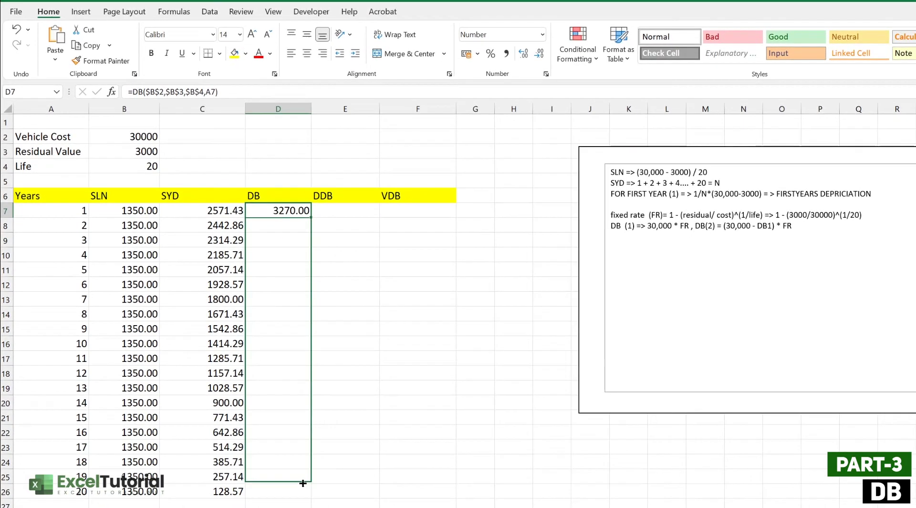
Step: Extend the fill of the DB formula from D7 down to D26, the row for year 20
left_click_drag(303, 483, 302, 495)
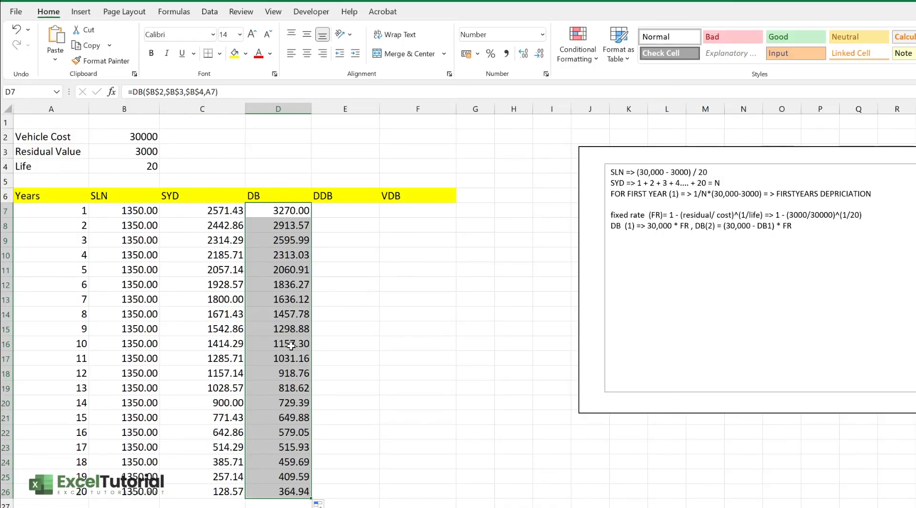
Step: Add the note "FIX RATE FOR DDB => 1/20 * 2 = 0.05 * 2 = 0.1," below the DB lines in the text box
left_click(353, 210)
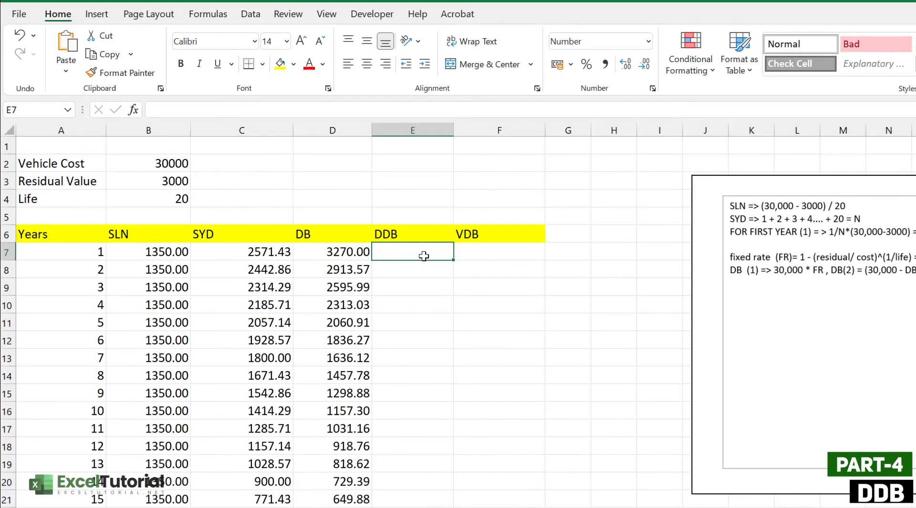
scroll(424, 255, "down", 1)
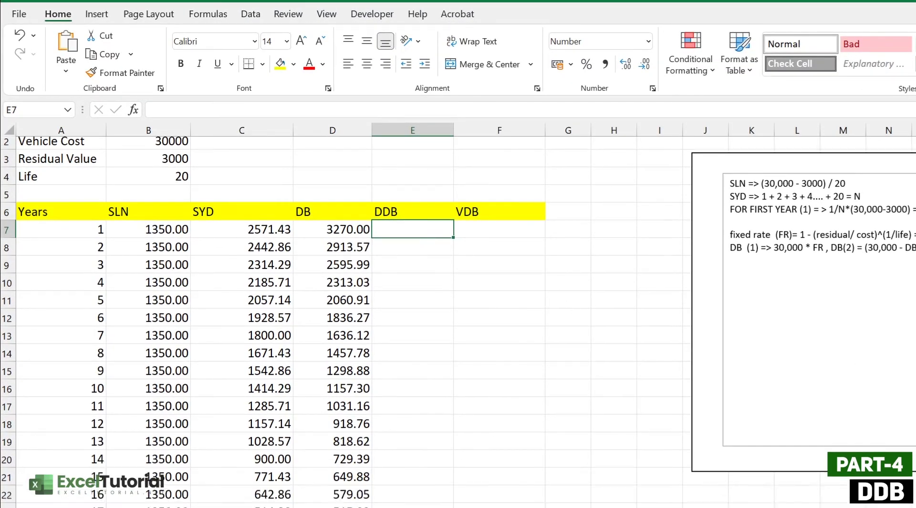
scroll(424, 256, "up", 1)
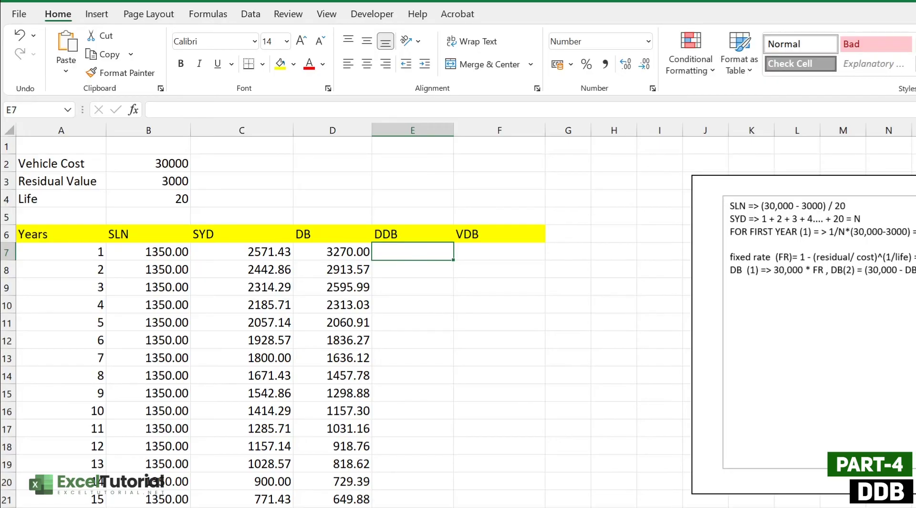
left_click(763, 286)
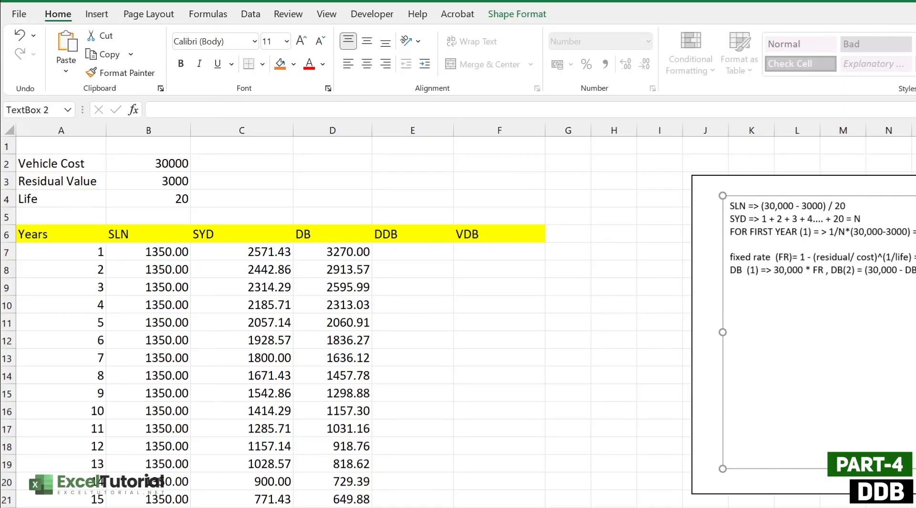
type("F")
key("BackSpace")
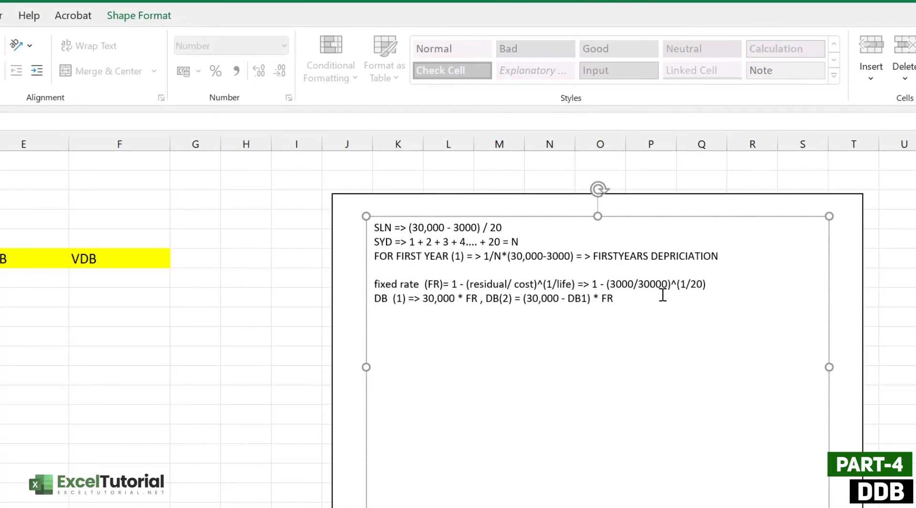
type("FIX RATE FOR DDB ")
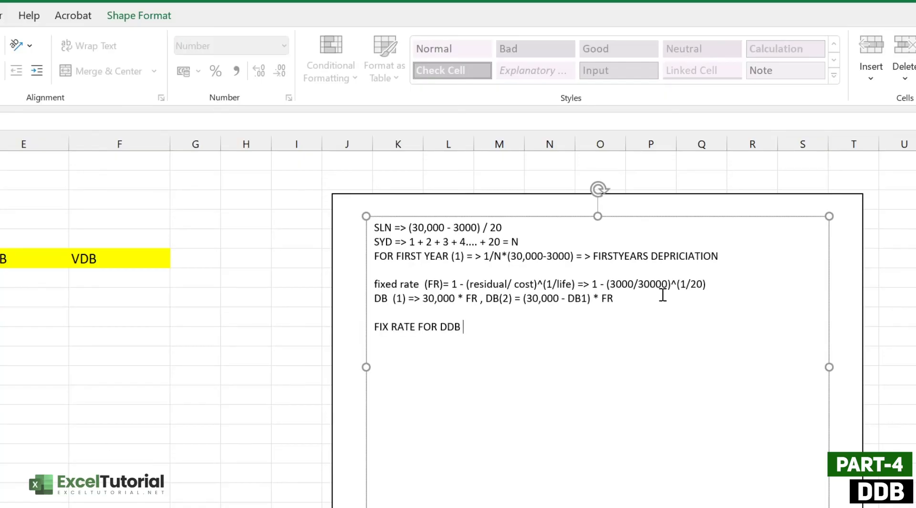
type("=> 1/20 * 2 = 0.05 * 2 = ")
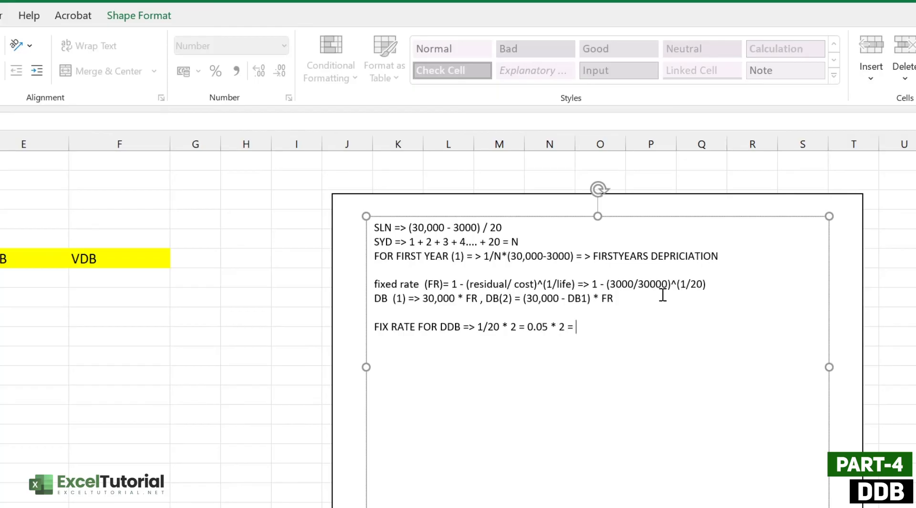
type("0.1")
type(",  ")
Step: Add the line "DP FOR FIRST => 30,000 * 0.1" under the DDB fix rate note and highlight its calculation
type("DP FOR FIRST => ")
type("30,000")
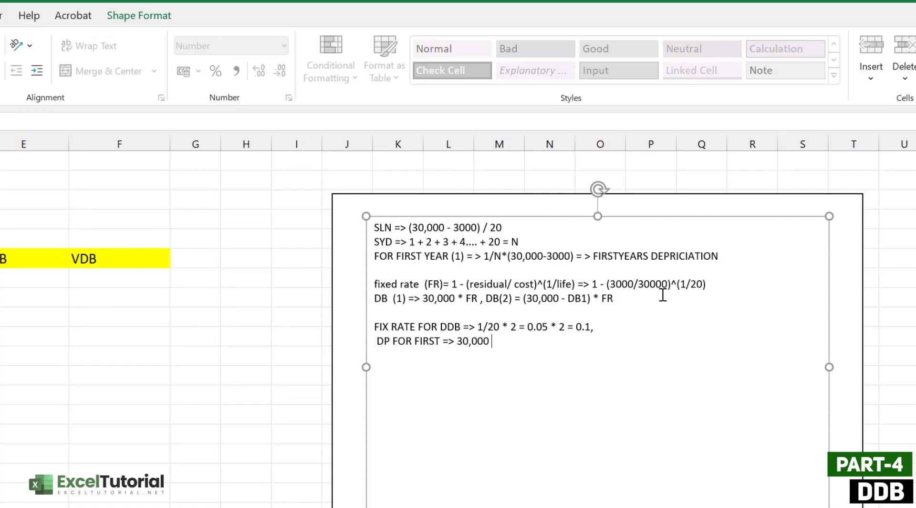
type(" * 0.1")
left_click(463, 340)
left_click_drag(457, 340, 516, 340)
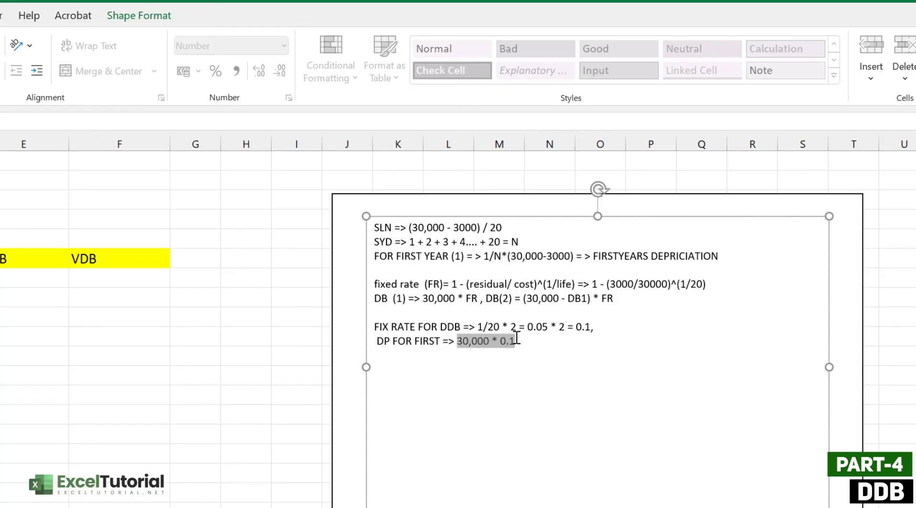
left_click(536, 340)
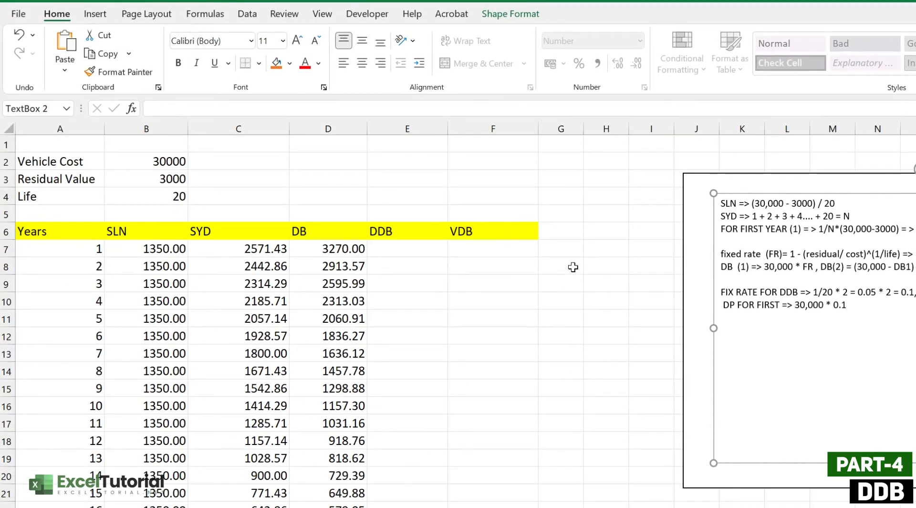
Step: Begin the DDB formula in E7 with cost and salvage as absolute references $B$2 and $B$3
left_click(407, 249)
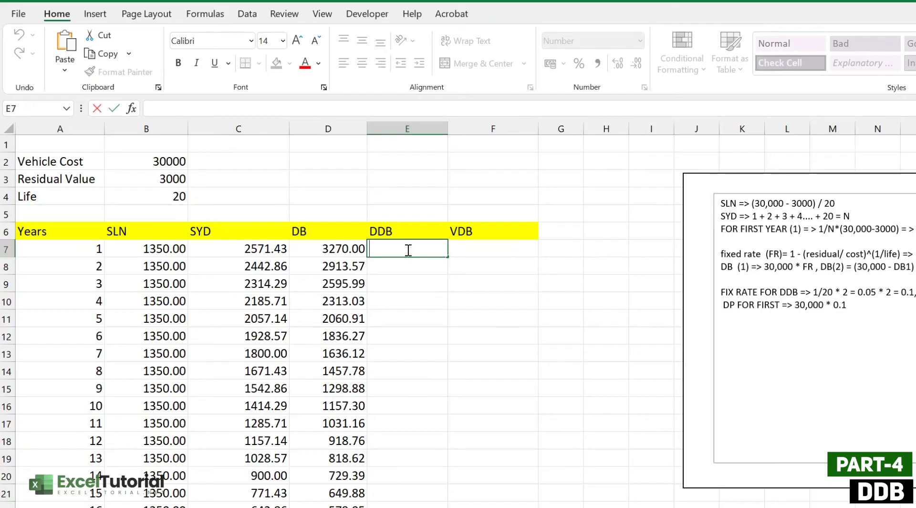
type("=DDB(")
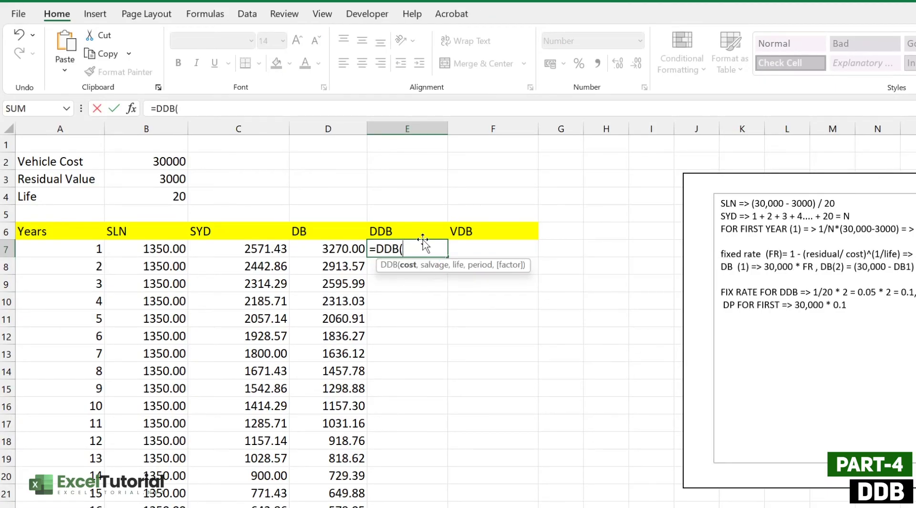
left_click(158, 161)
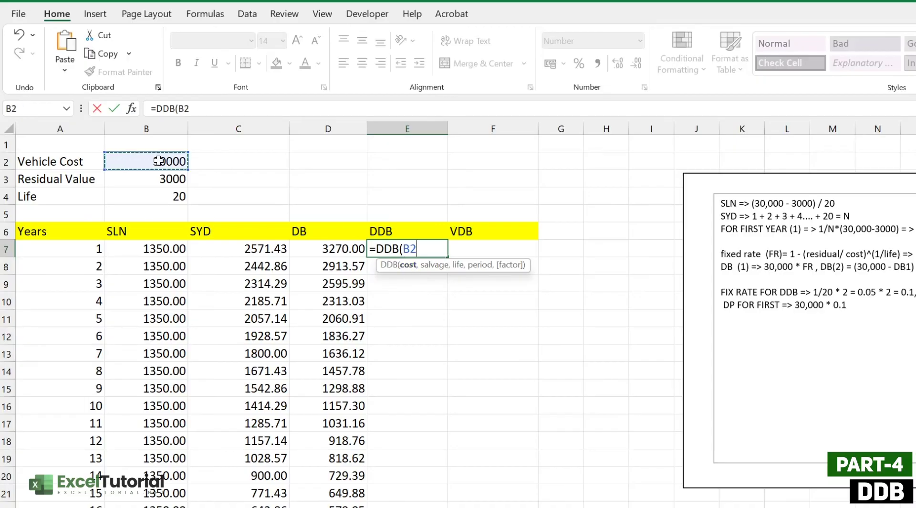
key("F4")
type(",")
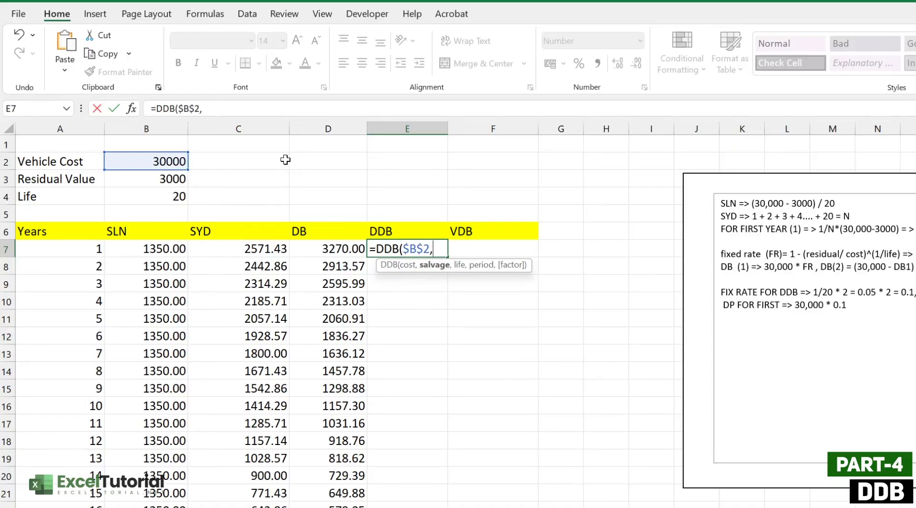
left_click(160, 176)
key("F4")
type(",")
Step: Complete the DDB formula in E7 with life $B$4 and period A7, and fill it down to E26
left_click(139, 199)
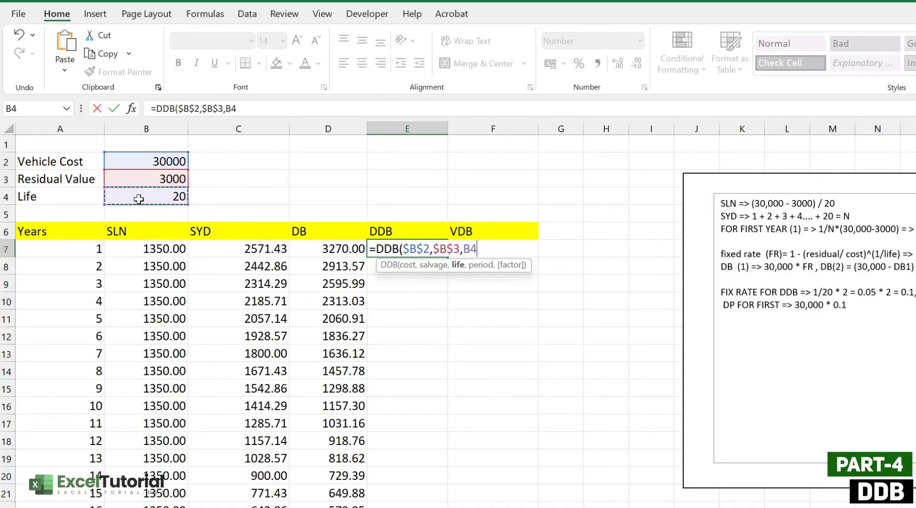
key("F4")
type(",")
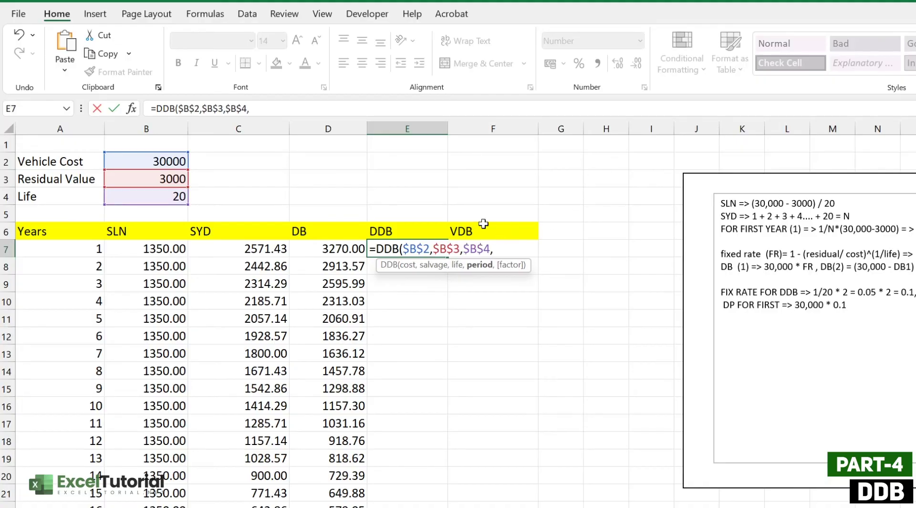
left_click(87, 249)
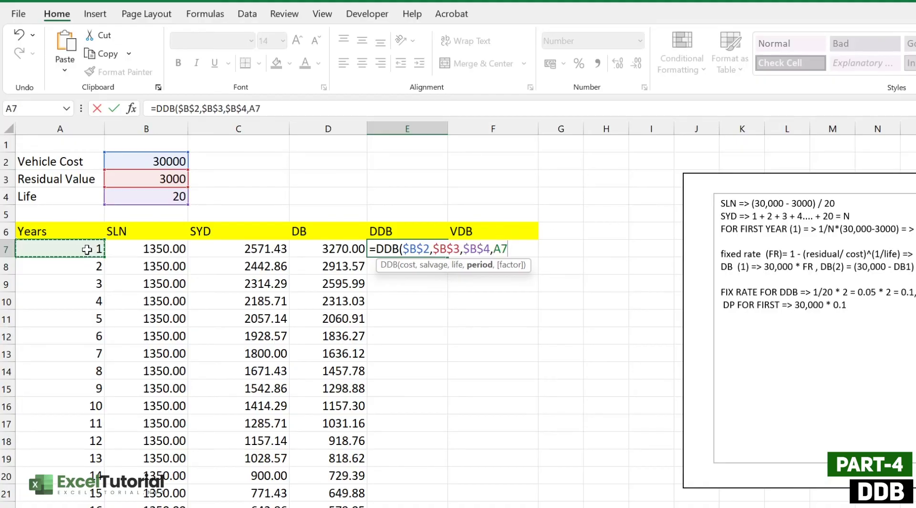
type(")")
key("Return")
left_click(437, 249)
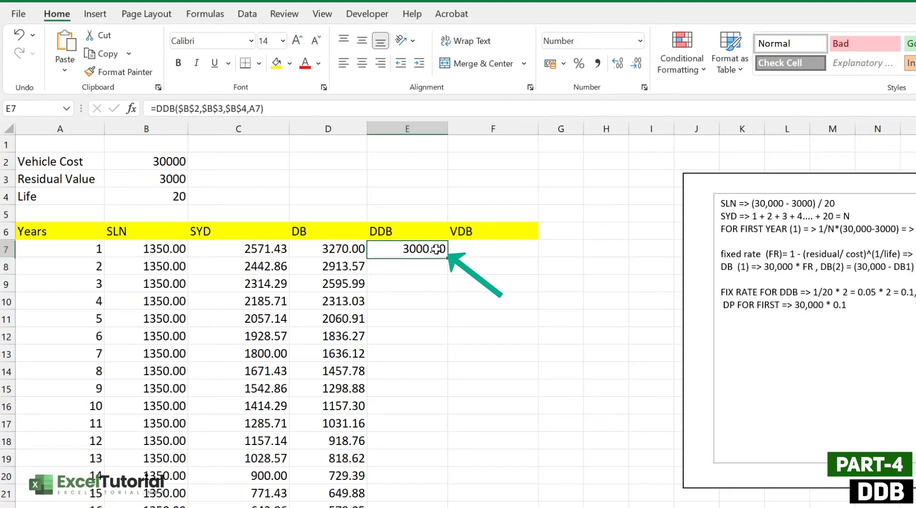
left_click_drag(447, 258, 447, 507)
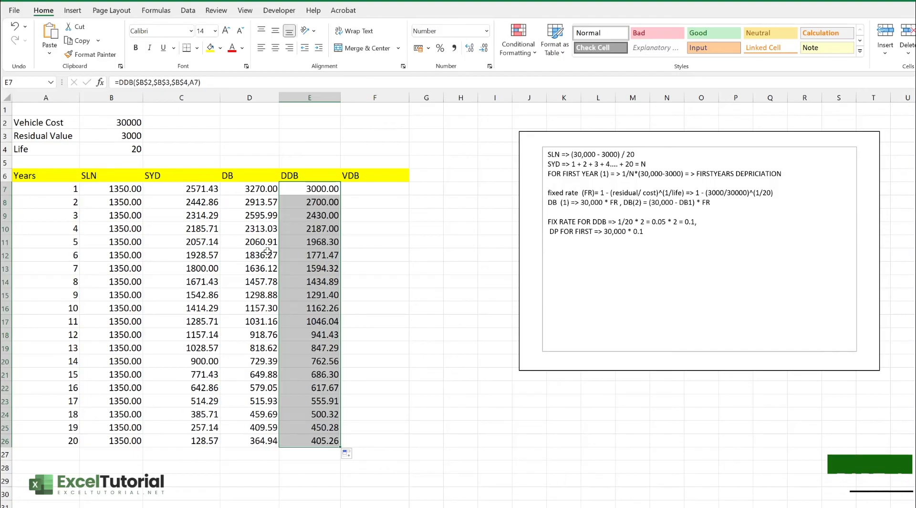
Step: Highlight the DDB fix rate and first-year depreciation lines in the text box to review the method
key("Right")
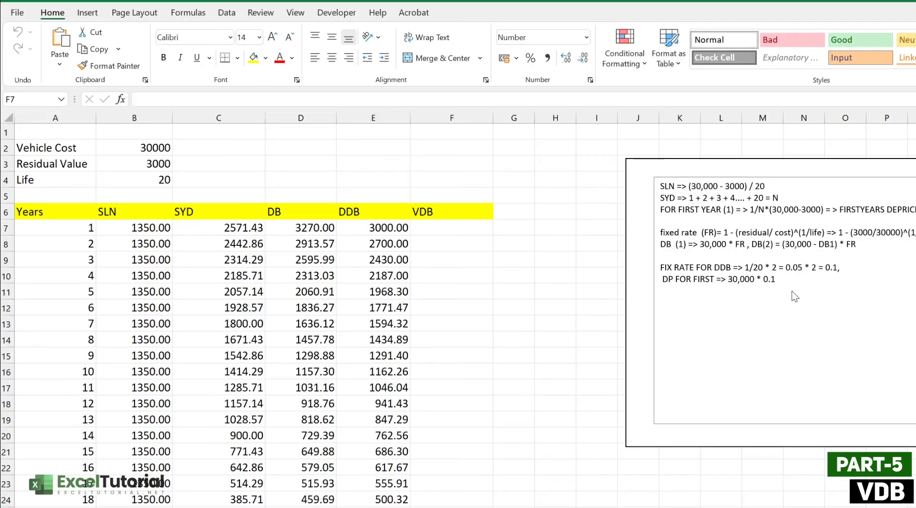
left_click(788, 275)
left_click_drag(788, 275, 660, 267)
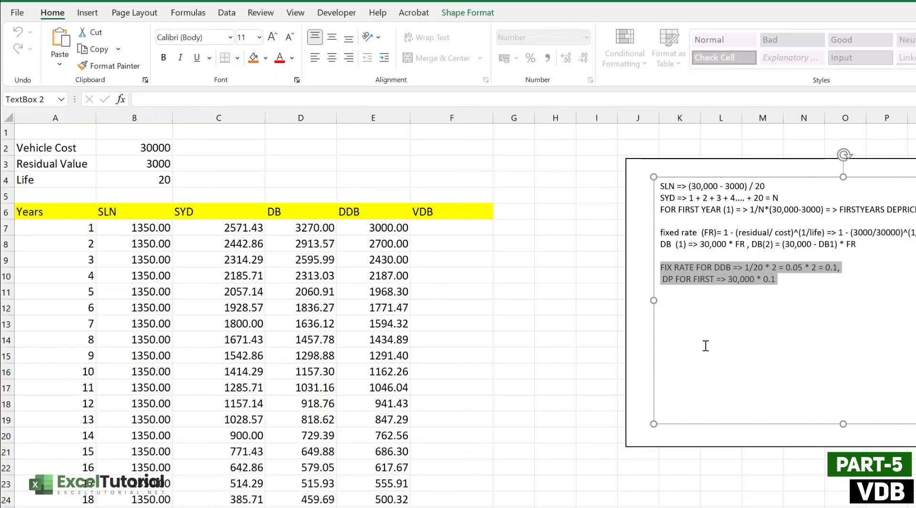
Step: Begin the VDB formula in F7 with cost and salvage as absolute references $B$2 and $B$3
left_click(434, 227)
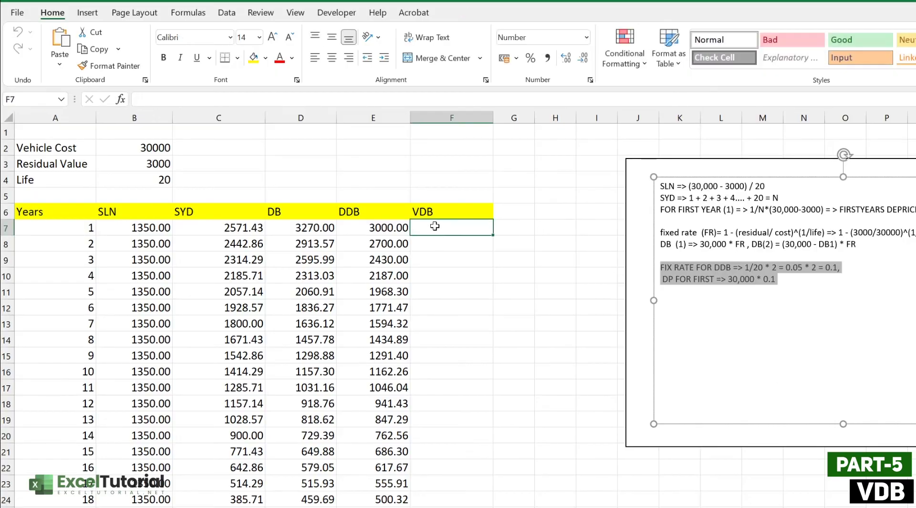
double_click(435, 226)
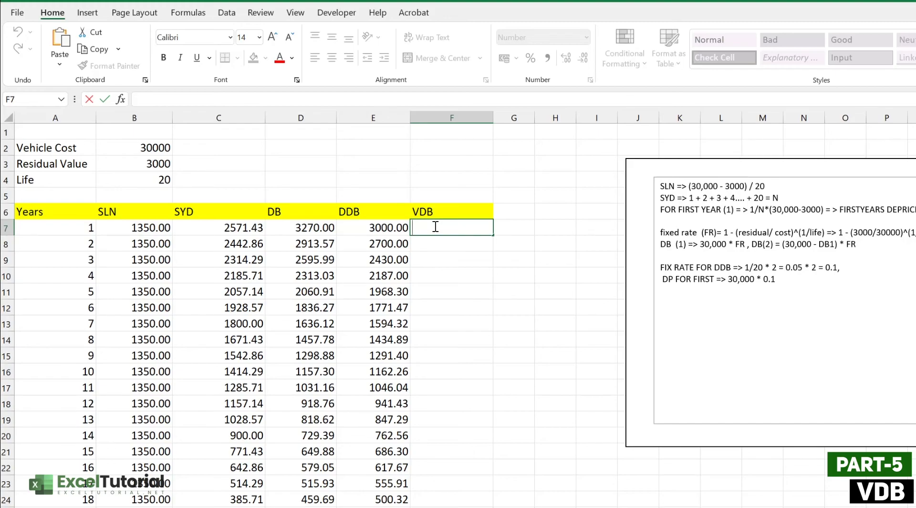
type("=VD")
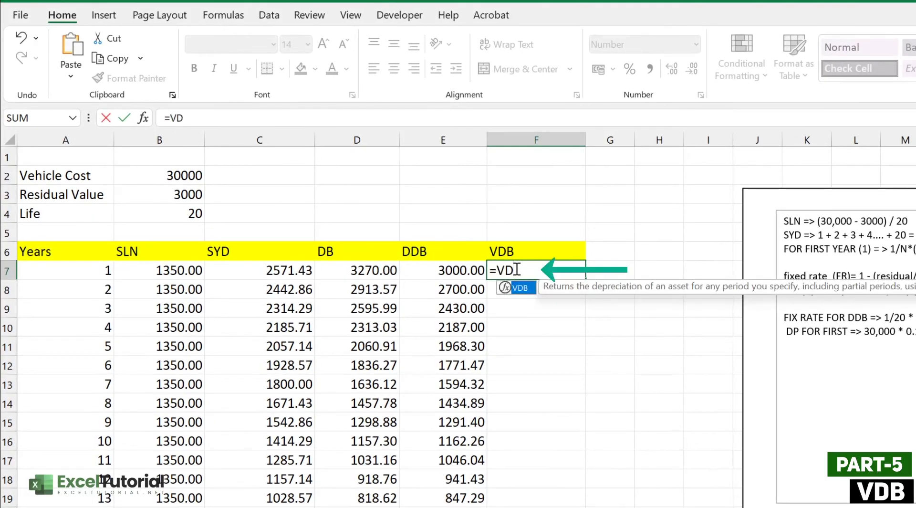
key("Tab")
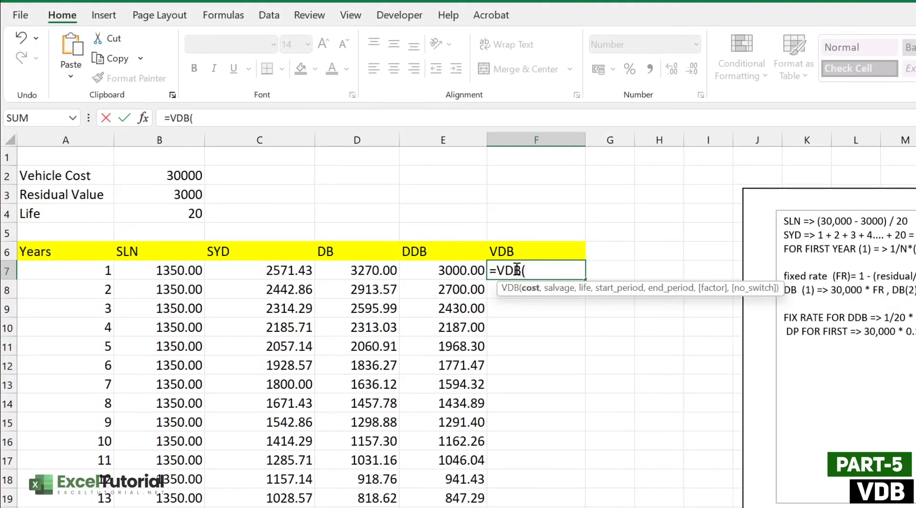
left_click(173, 178)
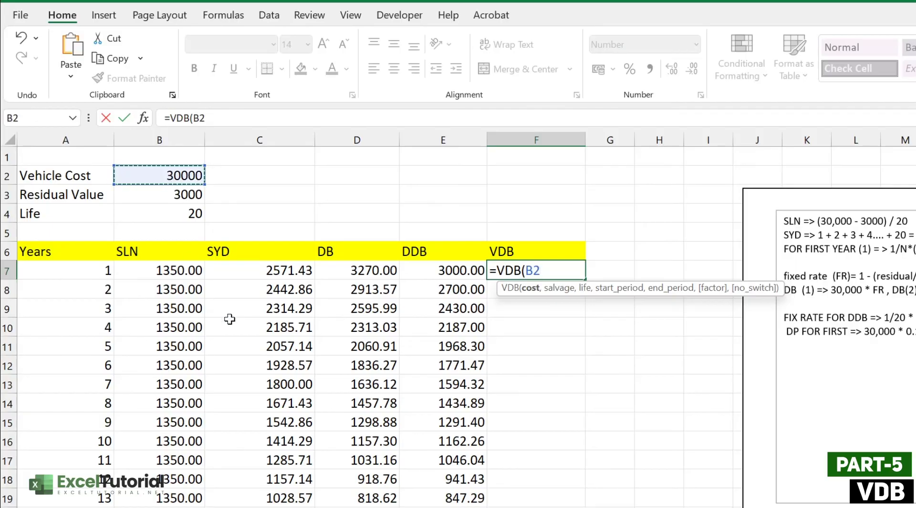
key("F4")
type(",")
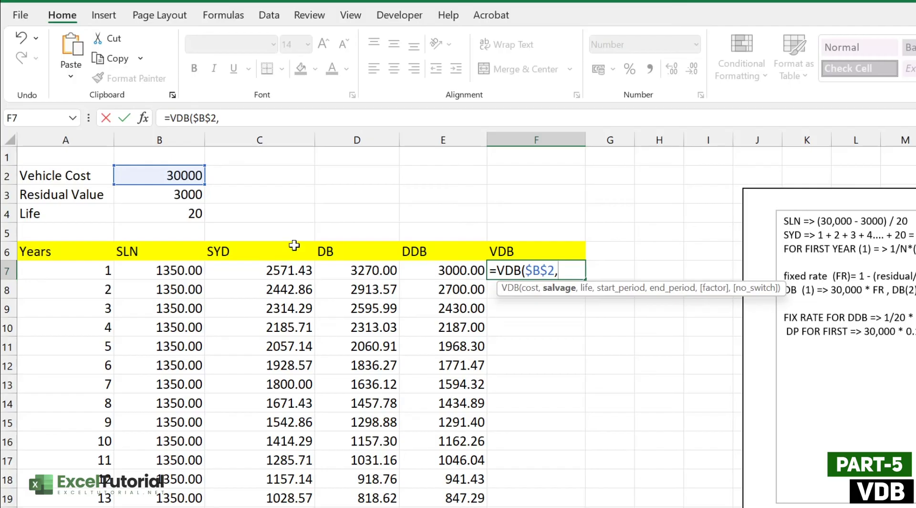
left_click(189, 195)
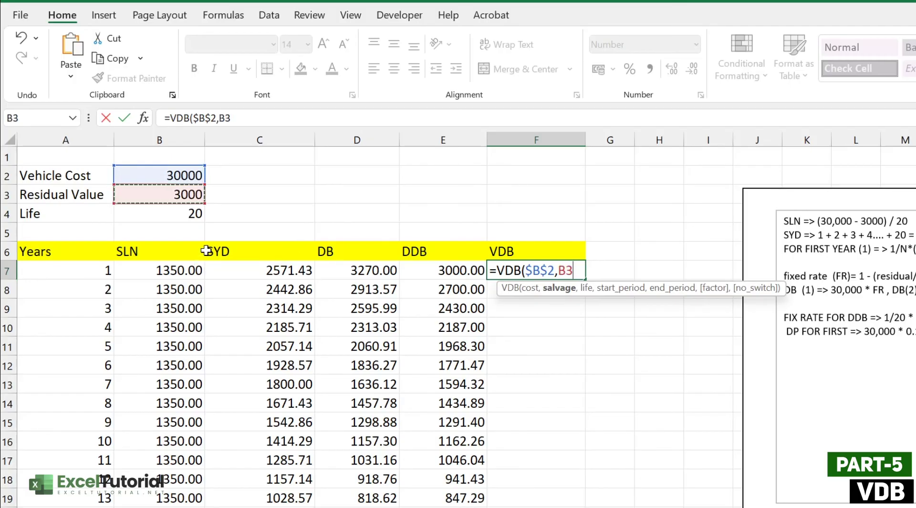
key("F4")
type(",")
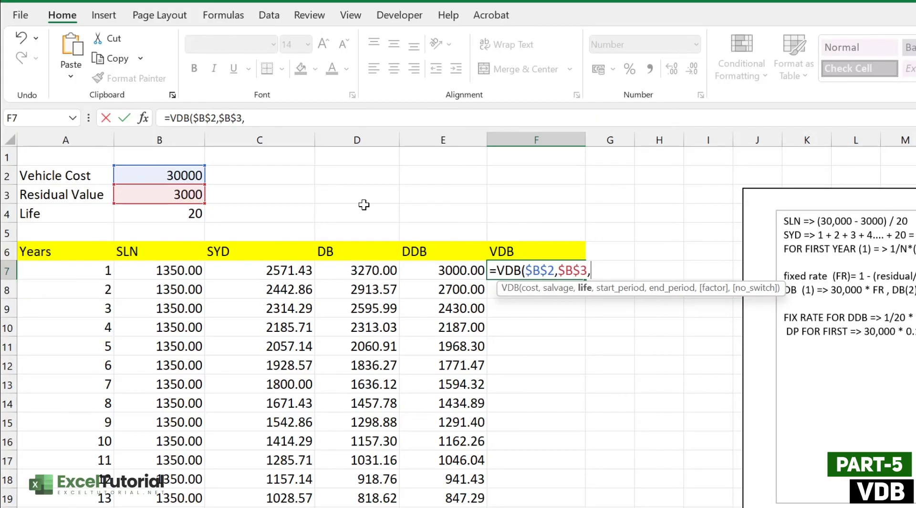
Step: Add life as absolute reference $B$4 and start period A7-1 to the VDB formula in F7
left_click(177, 210)
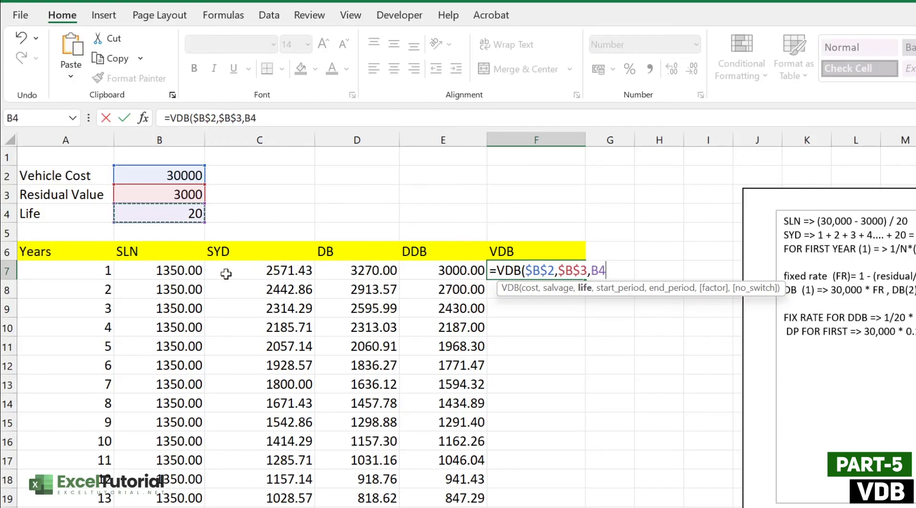
key("F4")
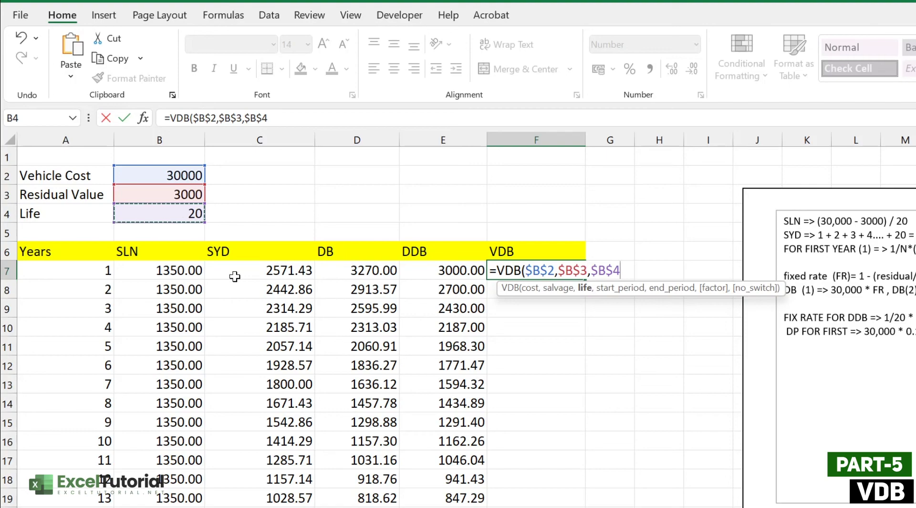
type(",")
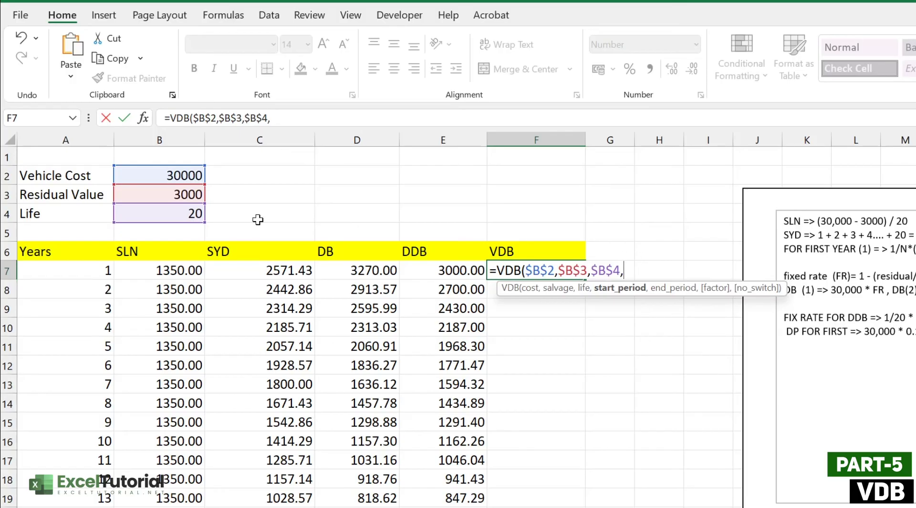
left_click(89, 270)
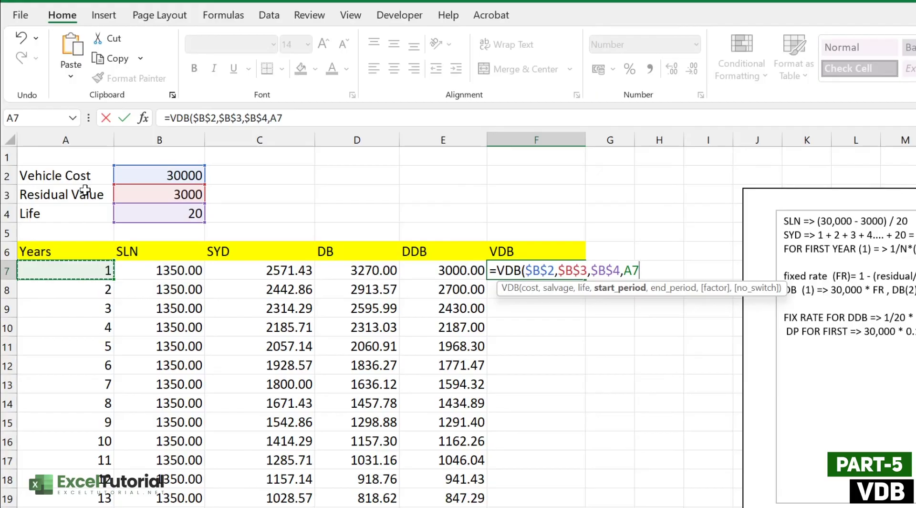
type("-1")
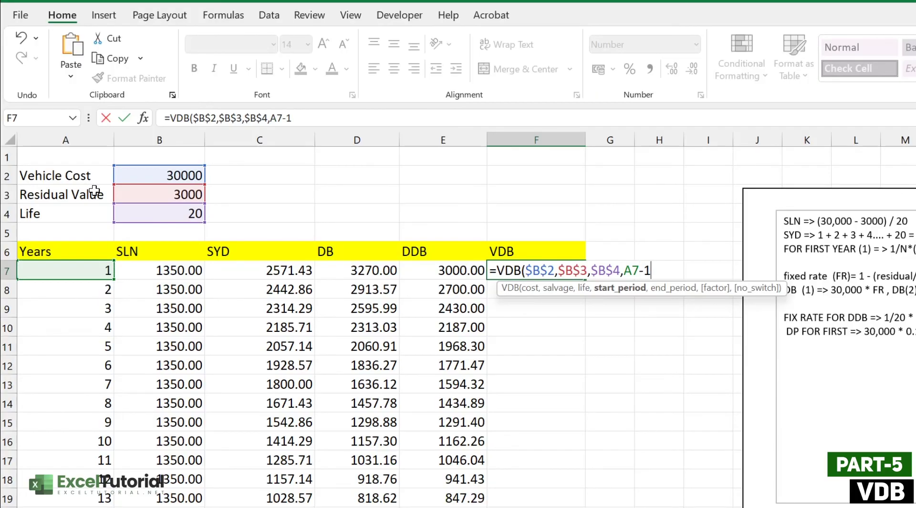
type(",")
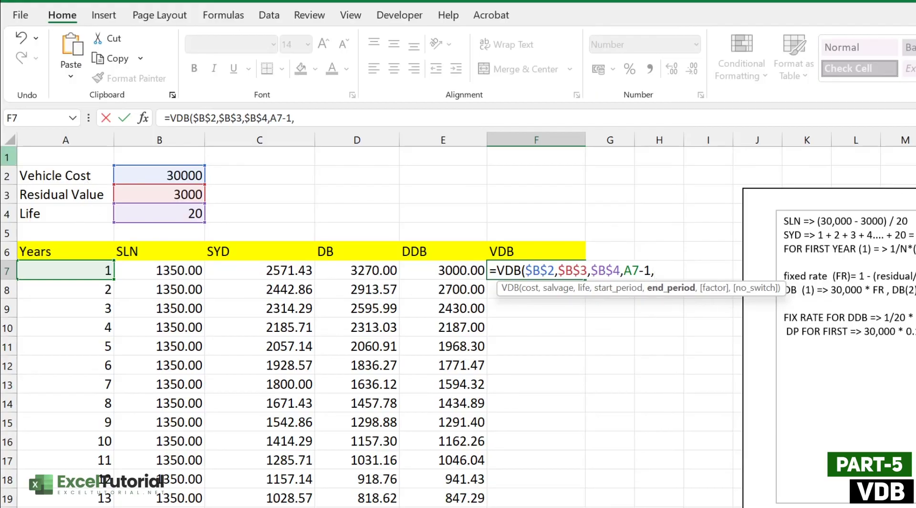
Step: Complete the VDB formula in F7 with end period A7, and fill it down to F26
left_click(91, 270)
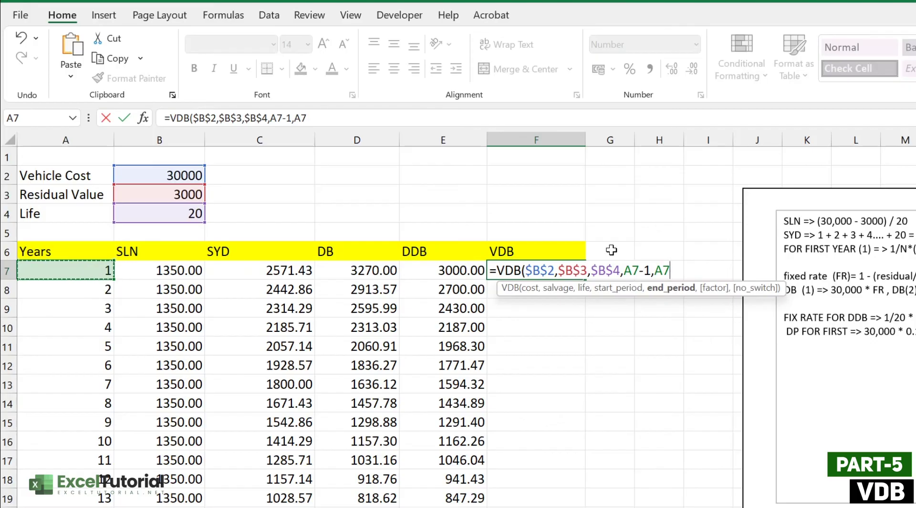
left_click(673, 273)
type(")")
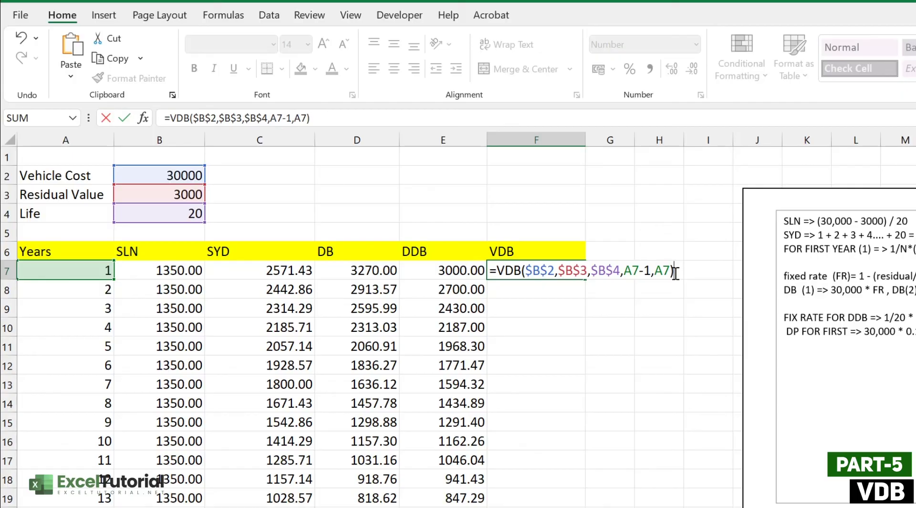
key("Return")
left_click(567, 268)
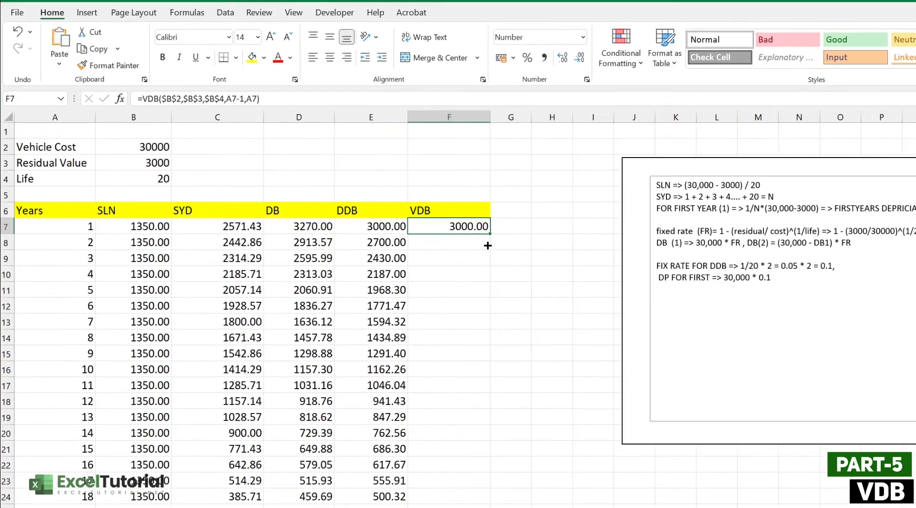
left_click_drag(490, 234, 475, 507)
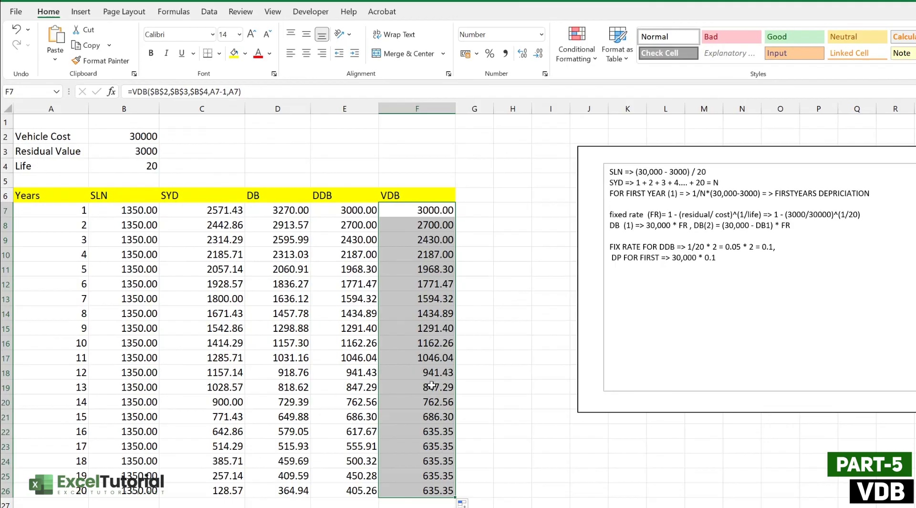
Step: Examine the VDB values for years 1 to 14 and 16 to 20 against the residual value in B3 and the DDB column
left_click(425, 440)
left_click_drag(425, 430, 429, 487)
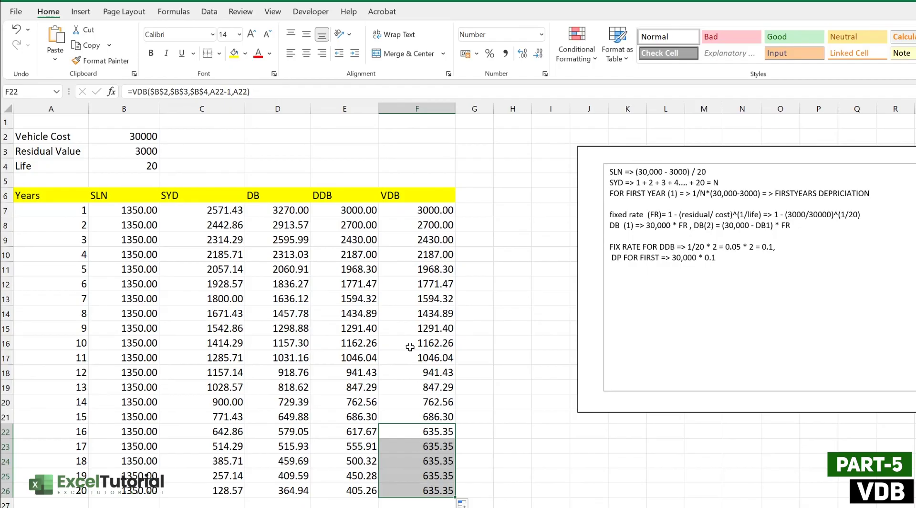
left_click(143, 151)
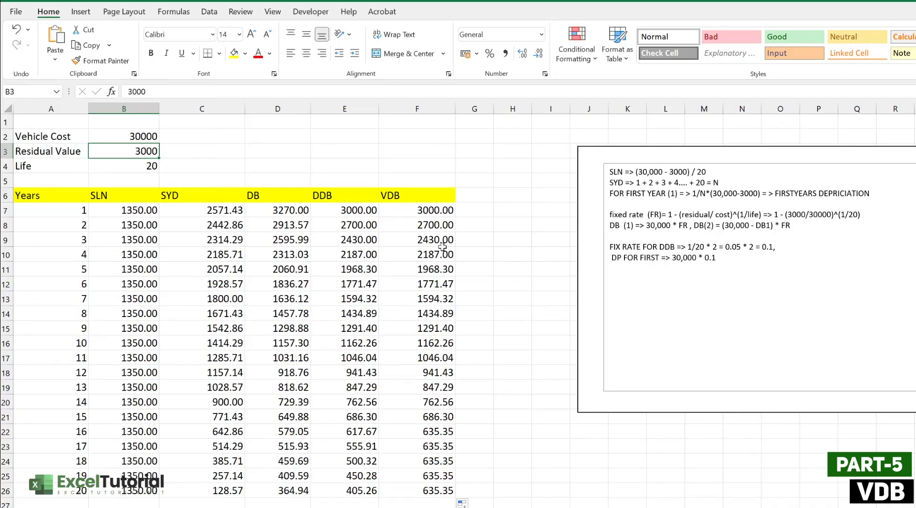
left_click_drag(437, 213, 435, 405)
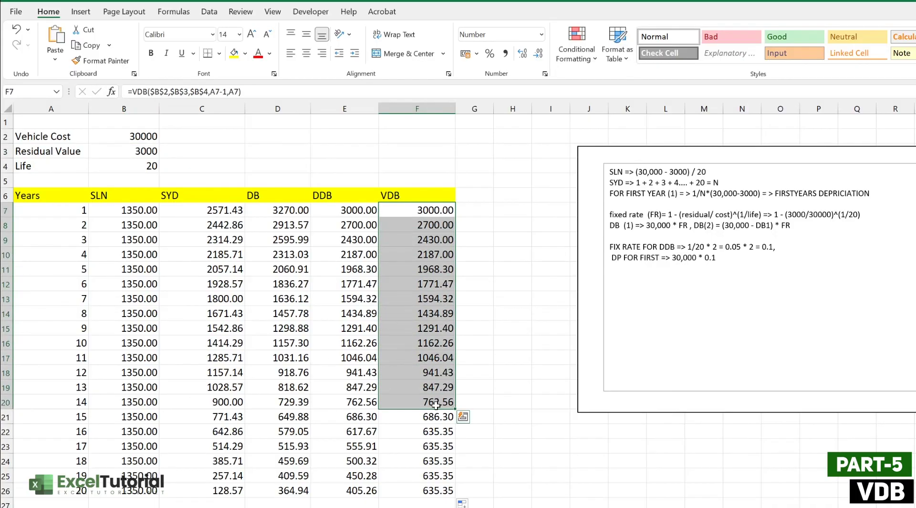
left_click_drag(438, 431, 440, 495)
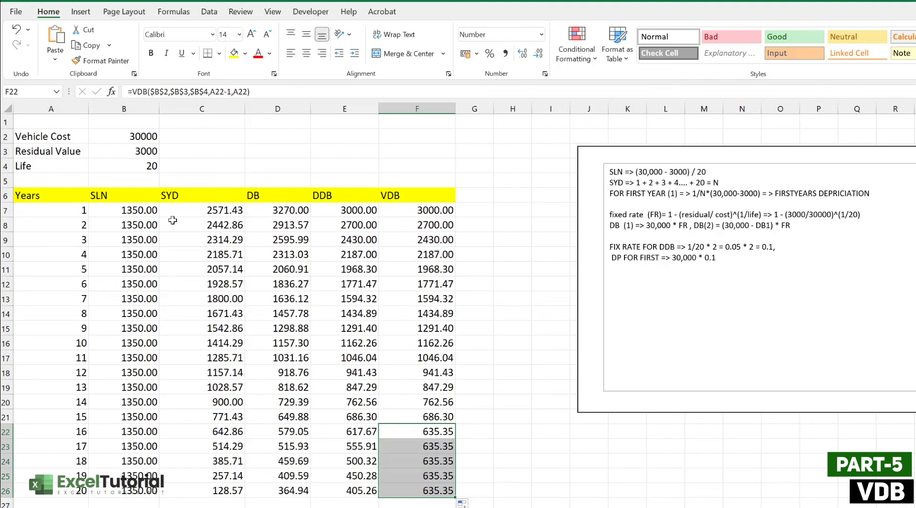
left_click(138, 152)
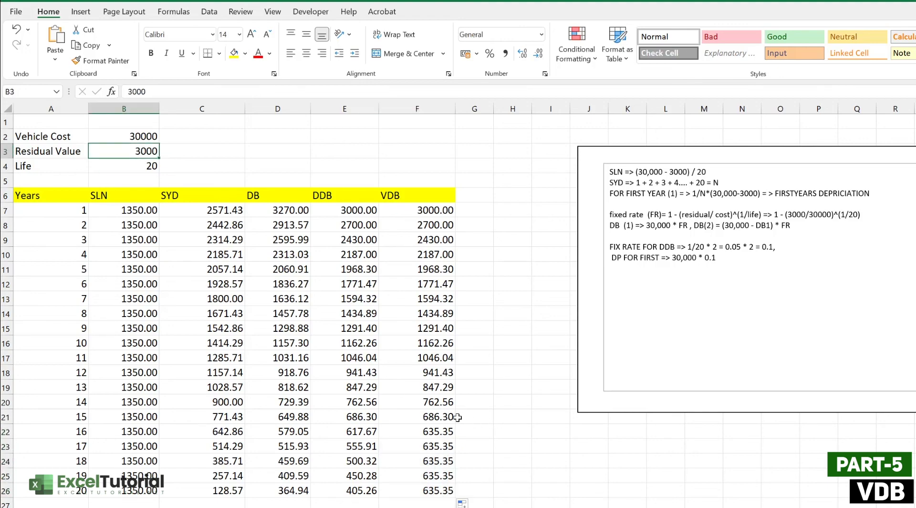
left_click_drag(446, 430, 442, 493)
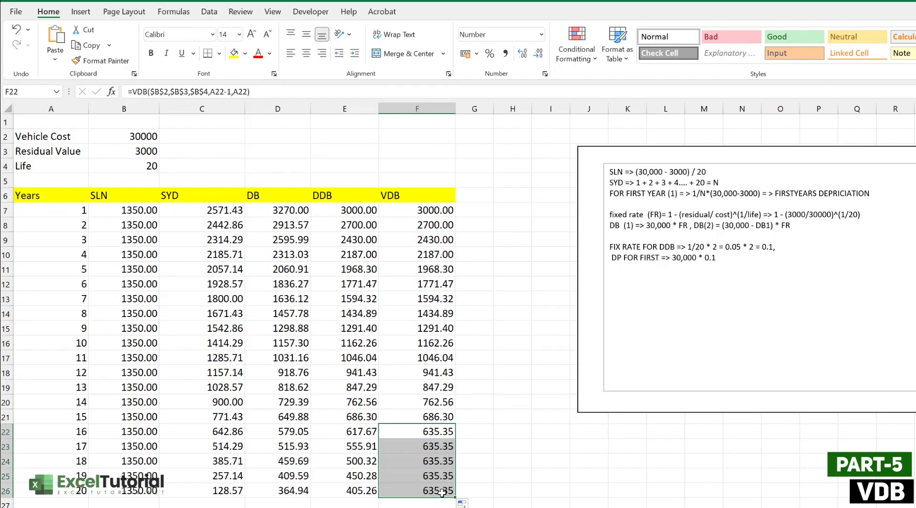
left_click(336, 217)
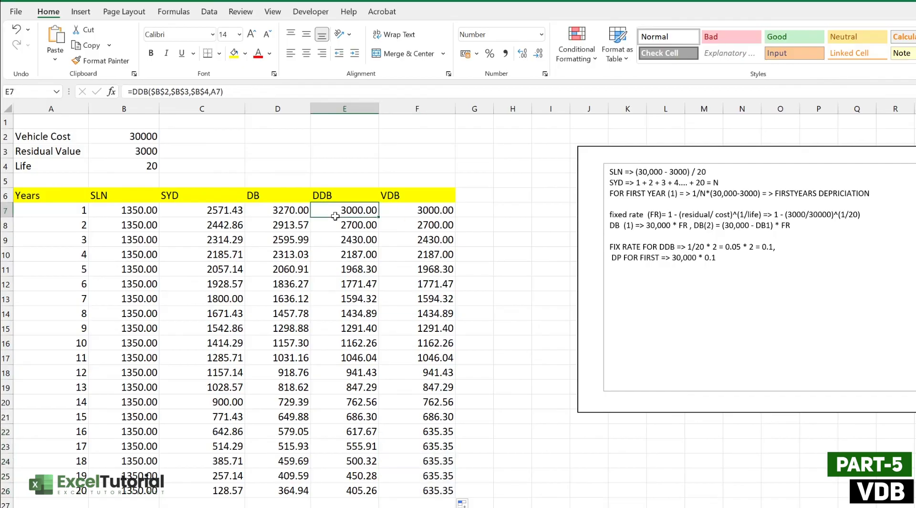